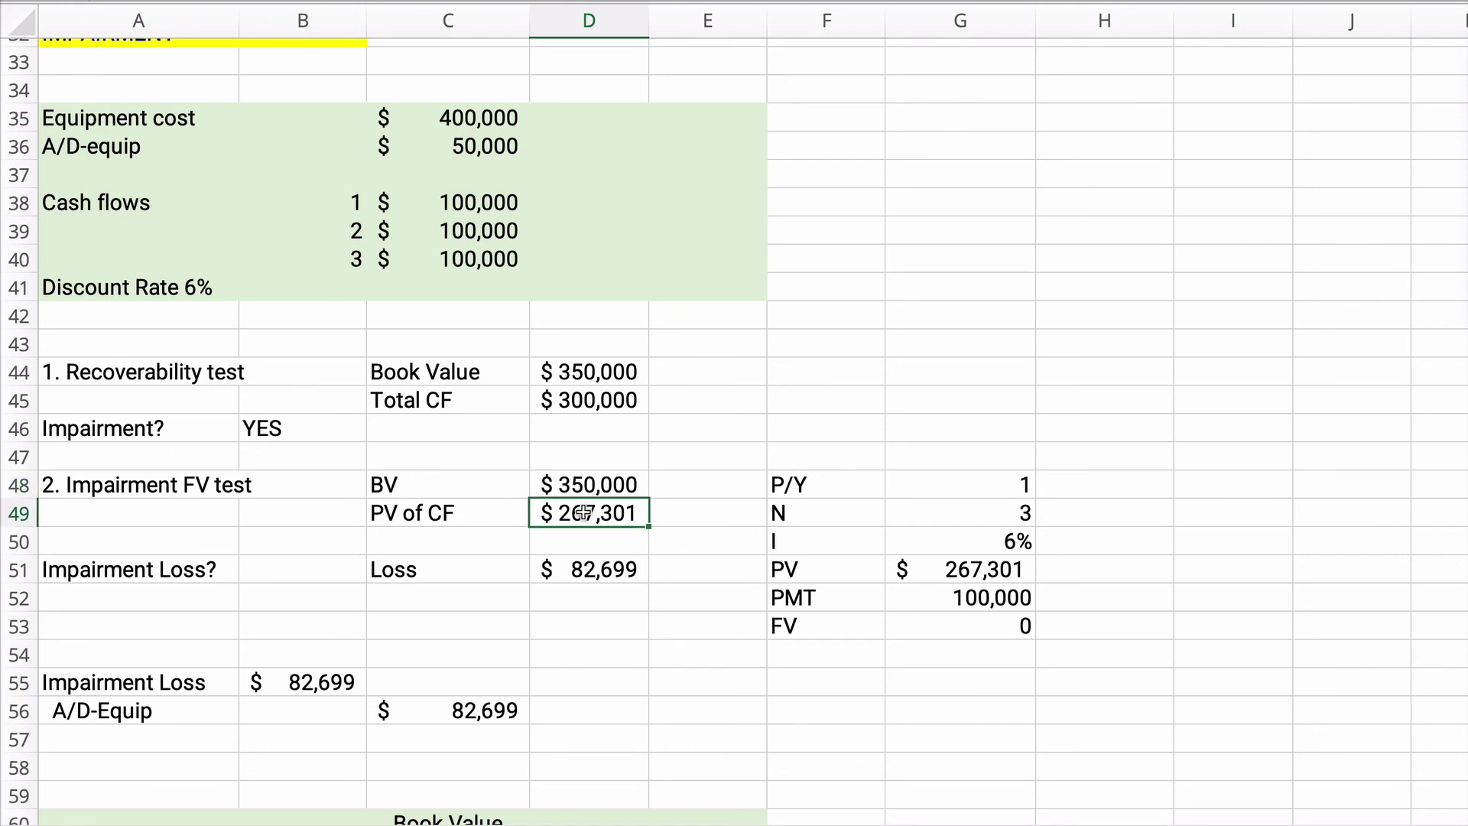
Step: Clear the PV of CF amount in D49 and the Loss amount in D51
left_click(586, 513)
key("Delete")
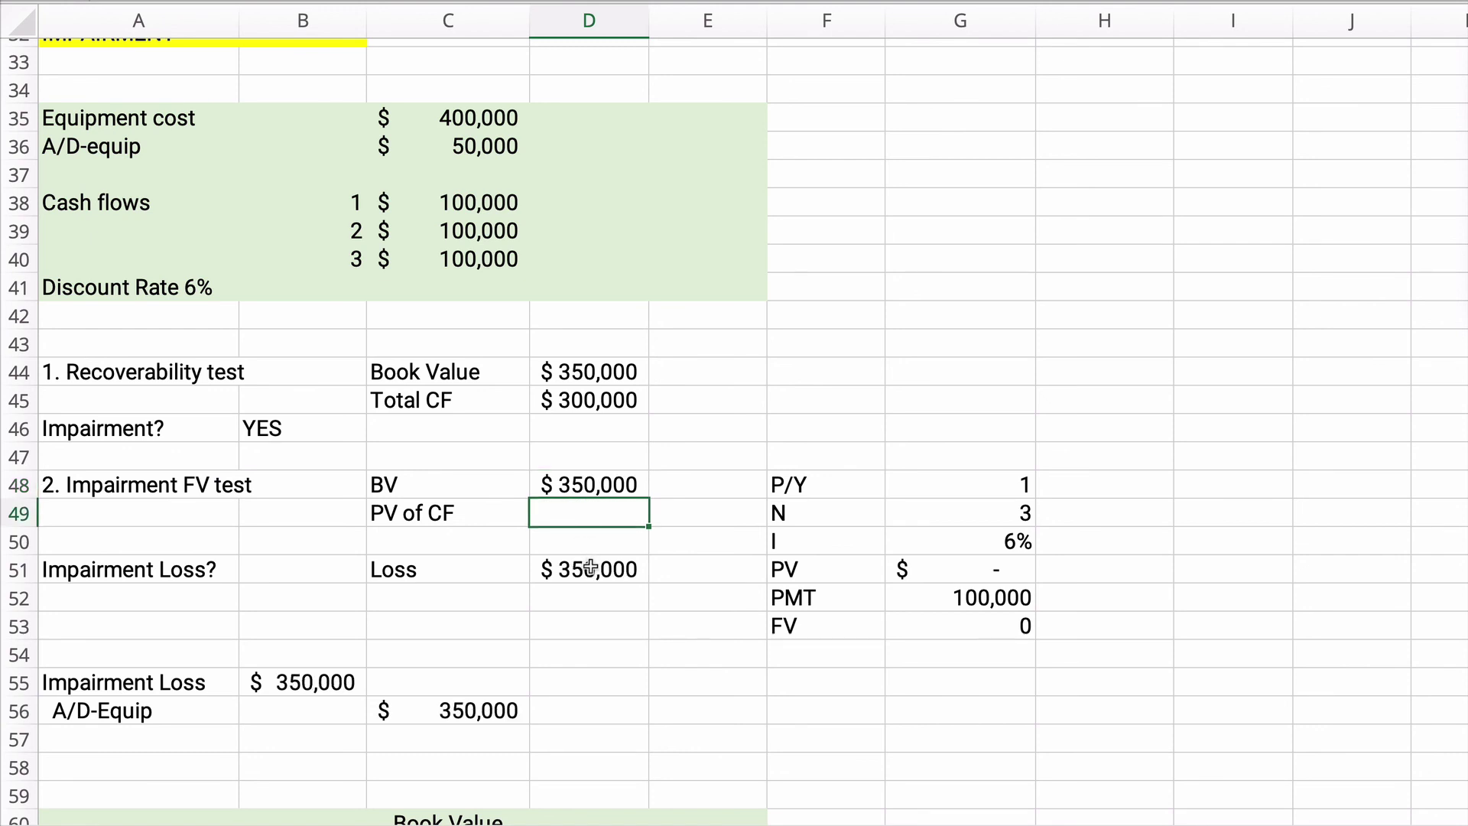
left_click(590, 567)
key("Delete")
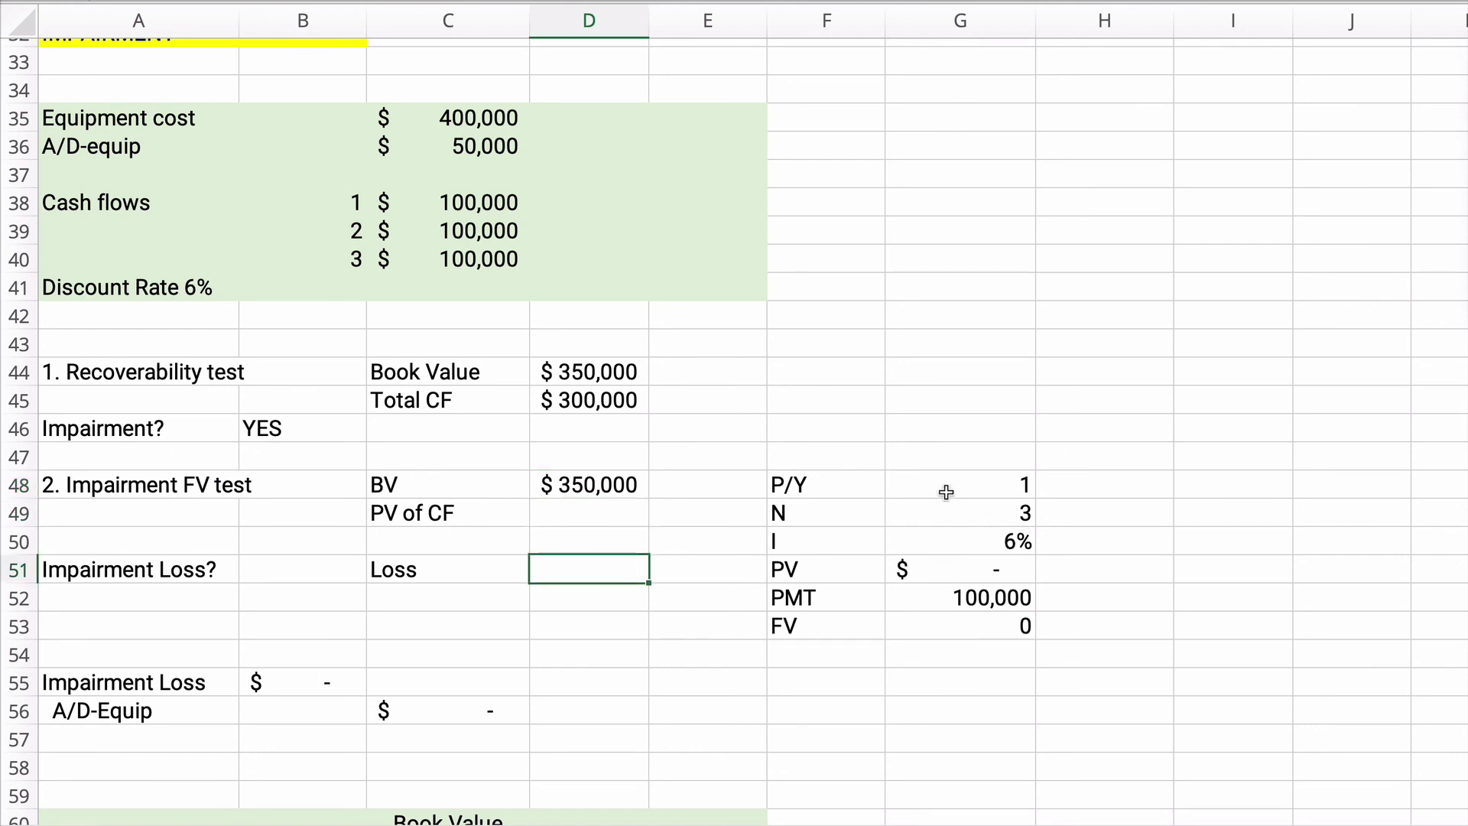
Step: Review the inputs N 3, I 6%, PMT 100,000, FV 0 and start a PV formula in G51
left_click(969, 484)
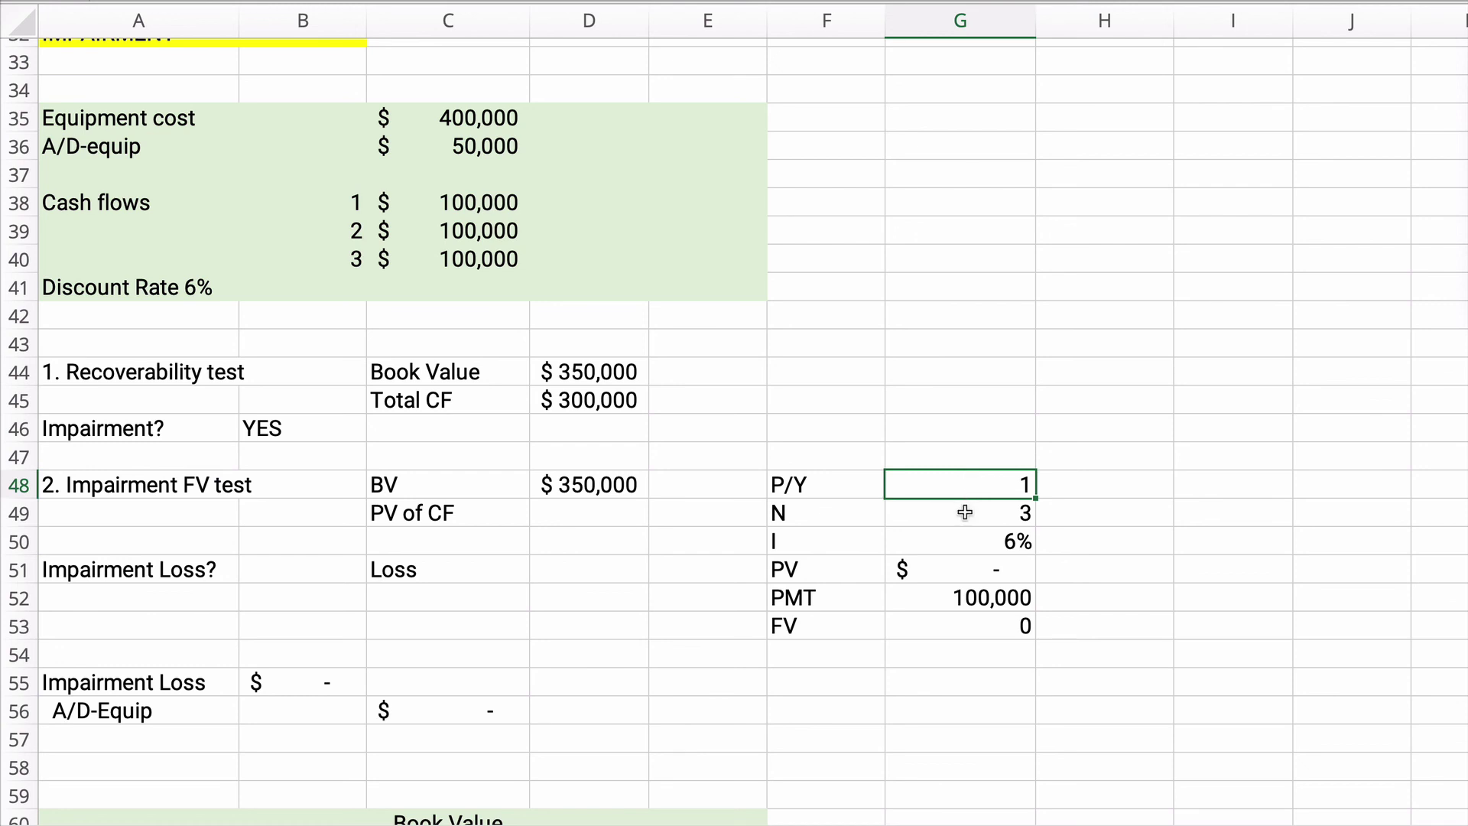
left_click(965, 514)
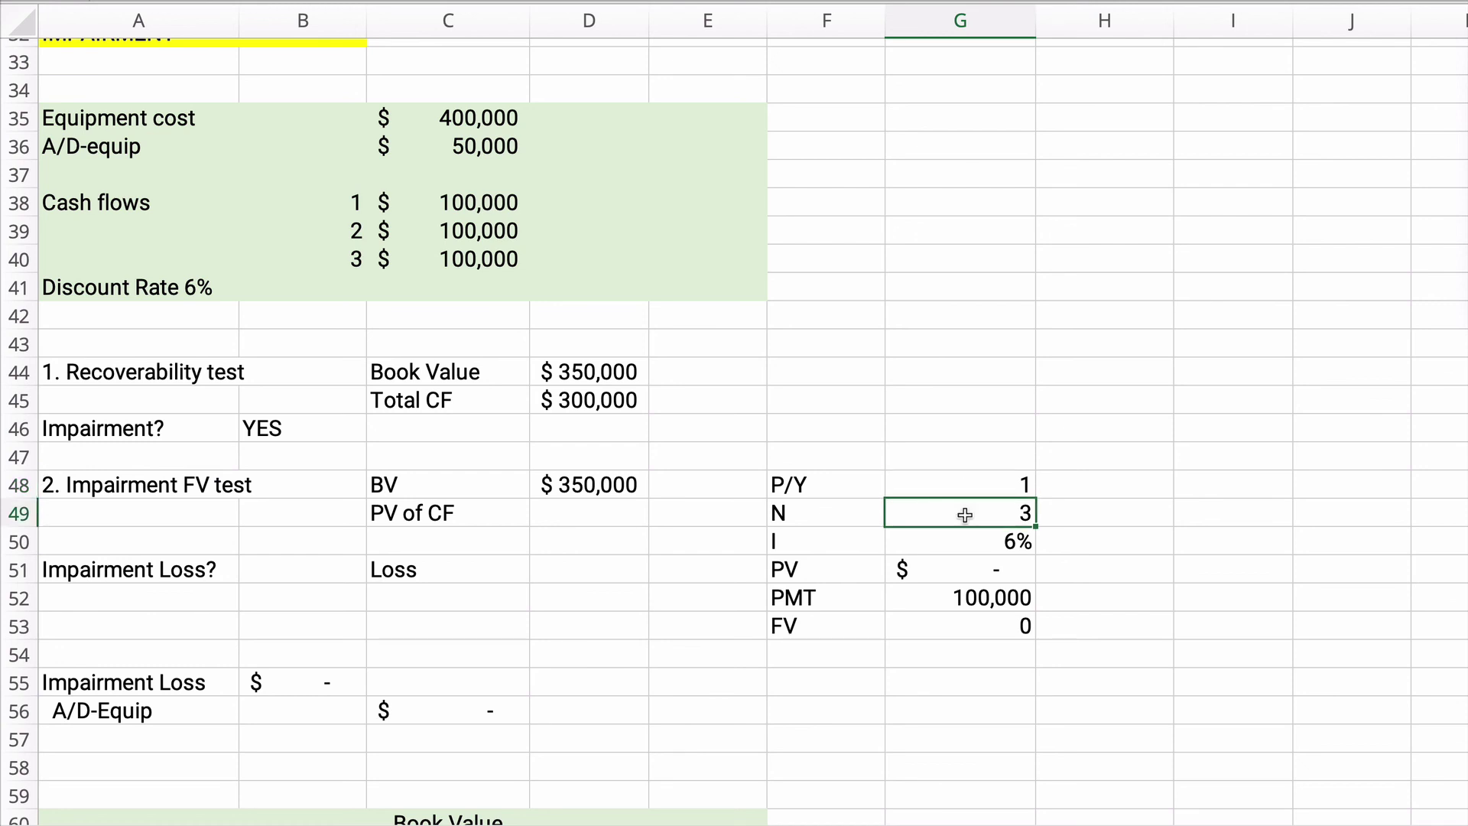
left_click(972, 540)
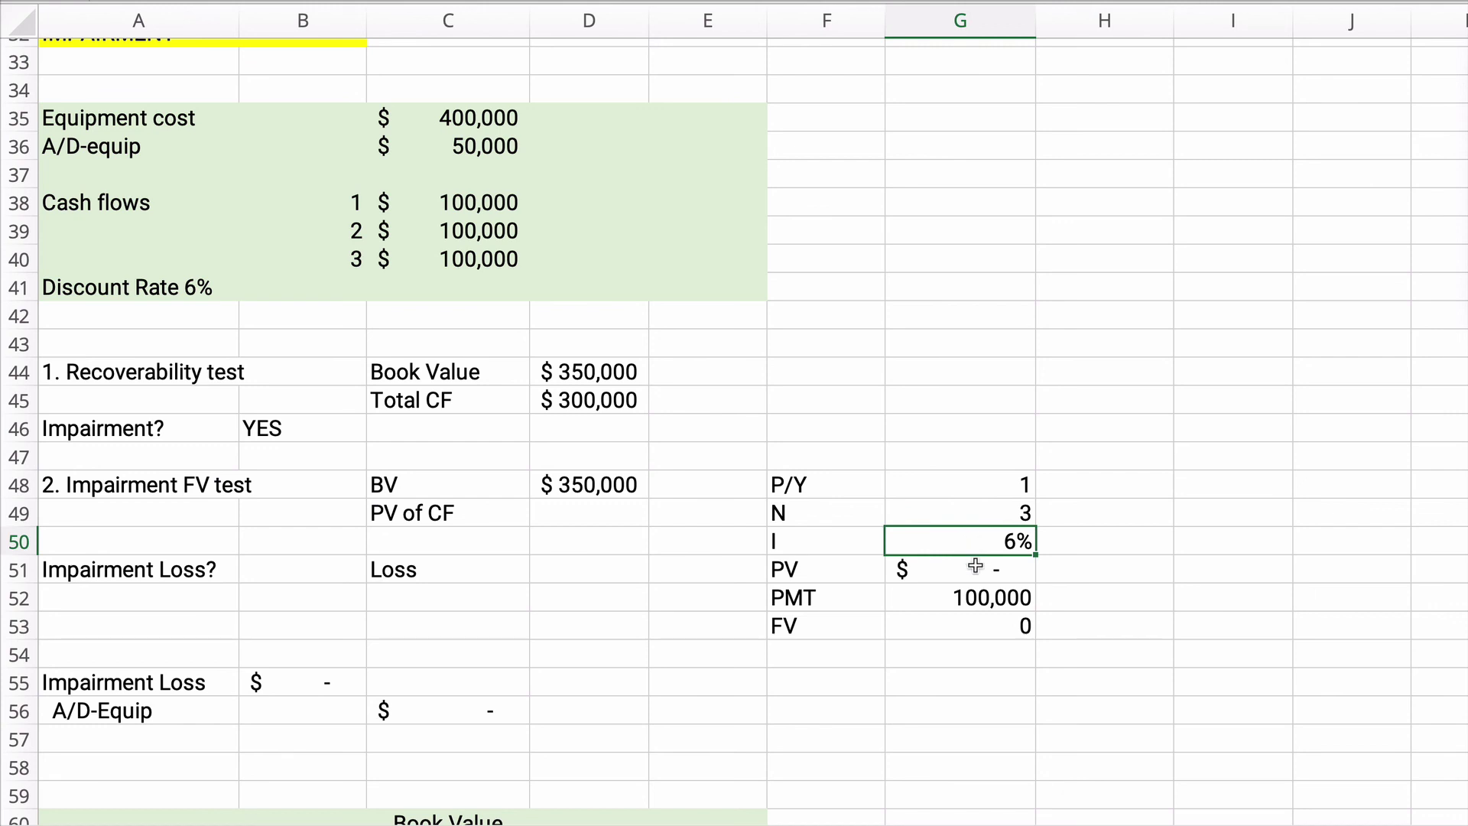
left_click(976, 566)
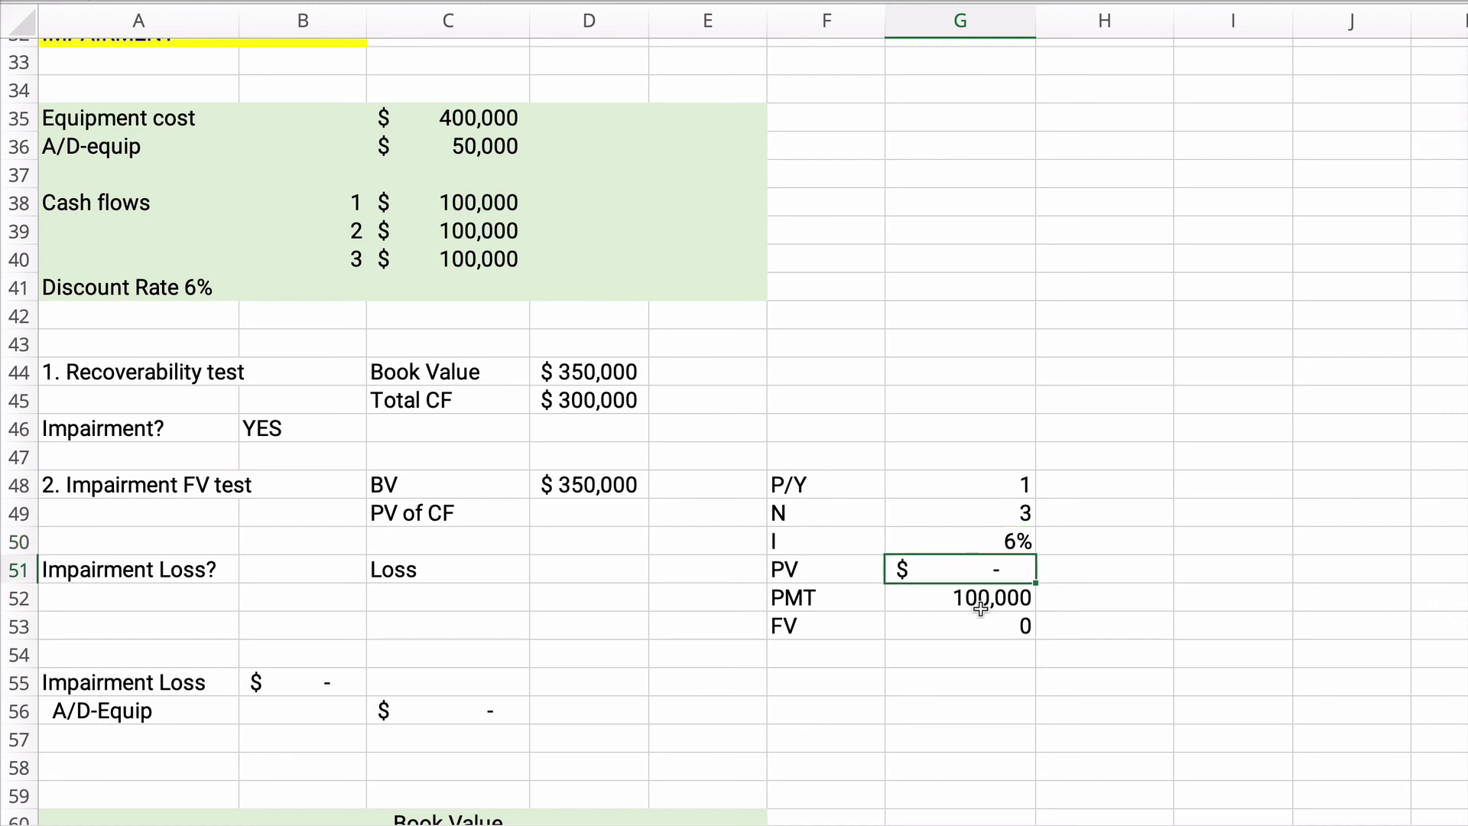
left_click(973, 602)
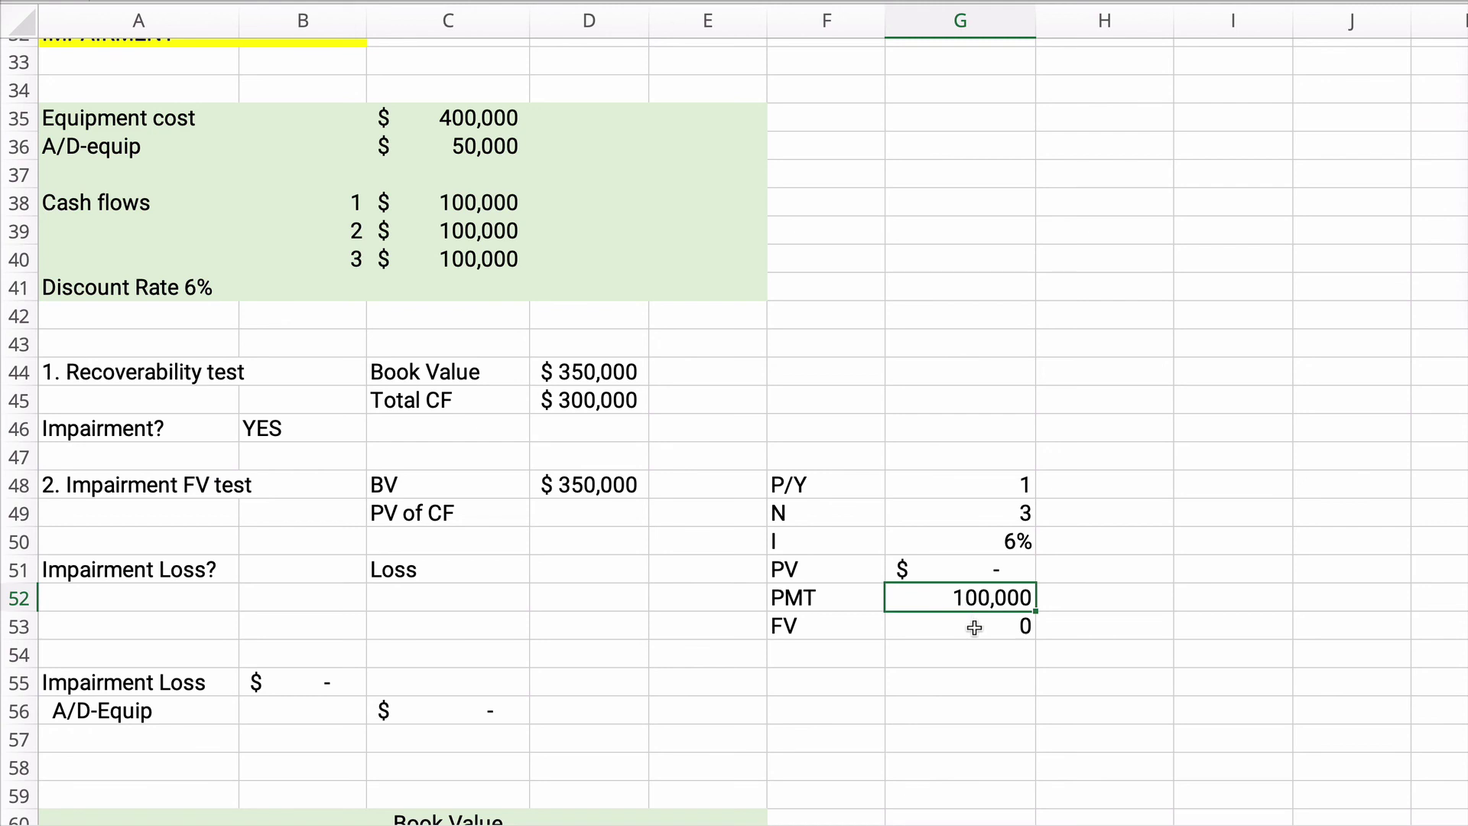
left_click(974, 626)
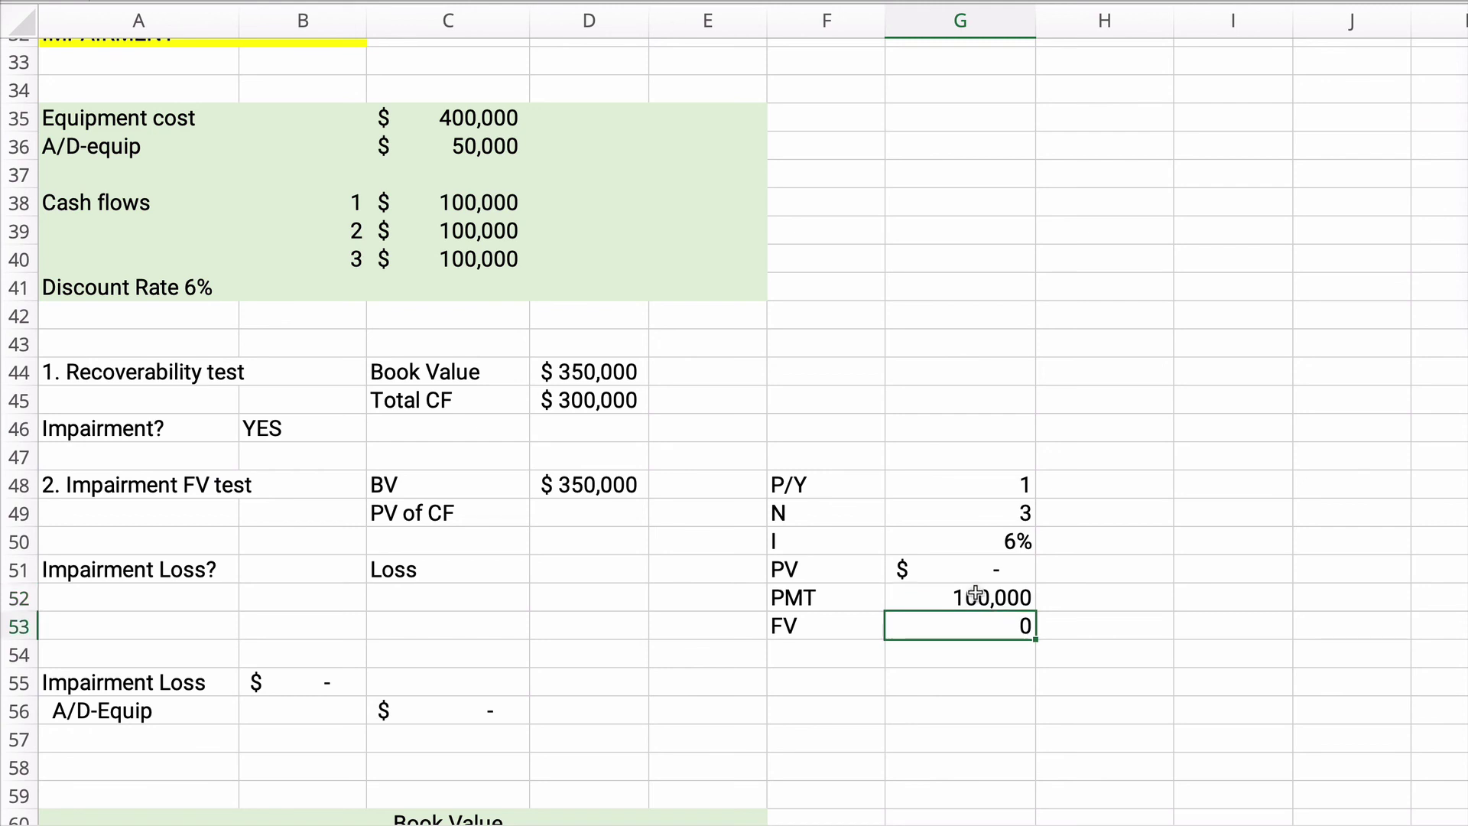
left_click(975, 569)
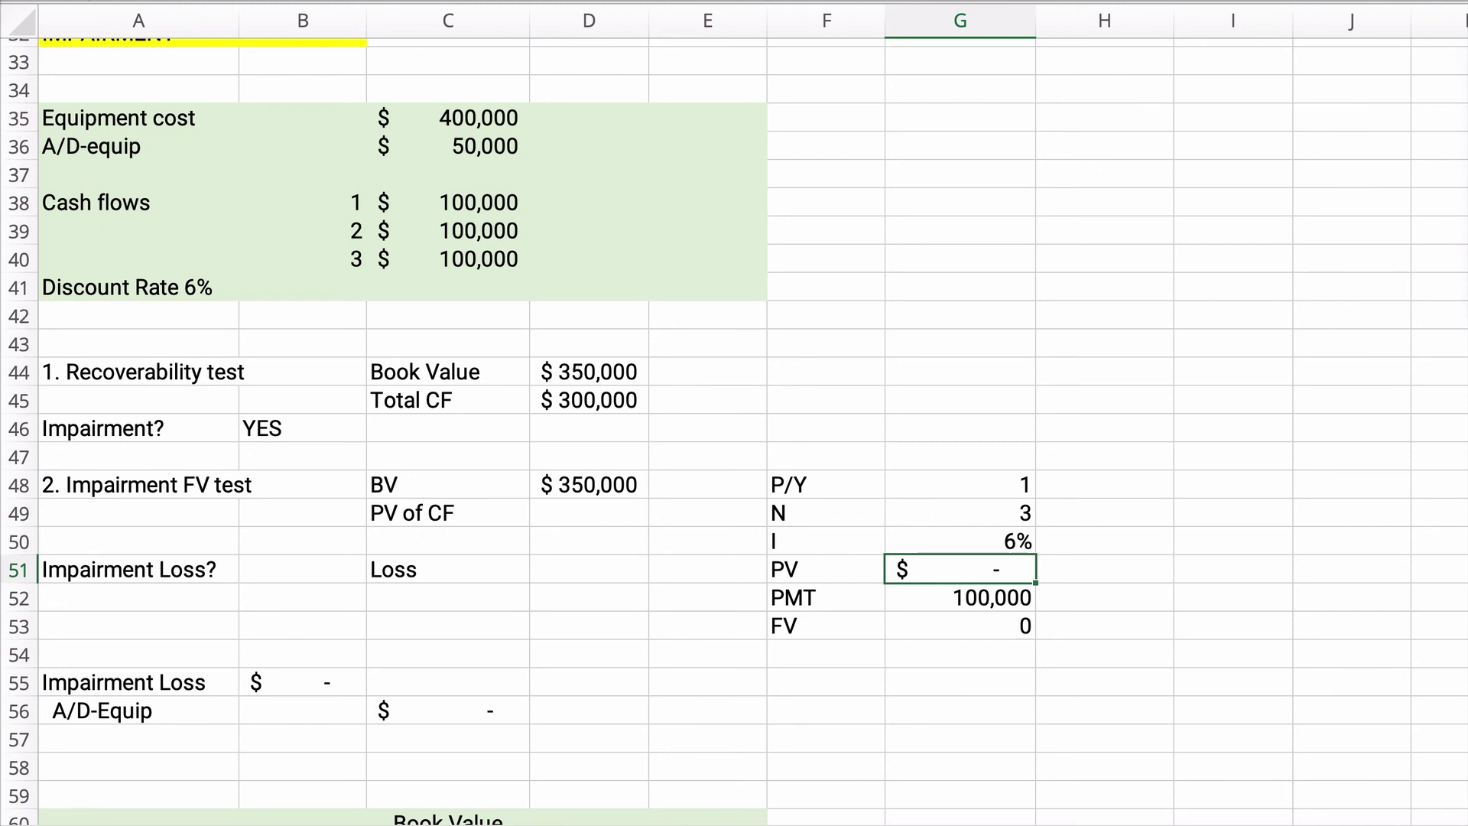
type("=pv(")
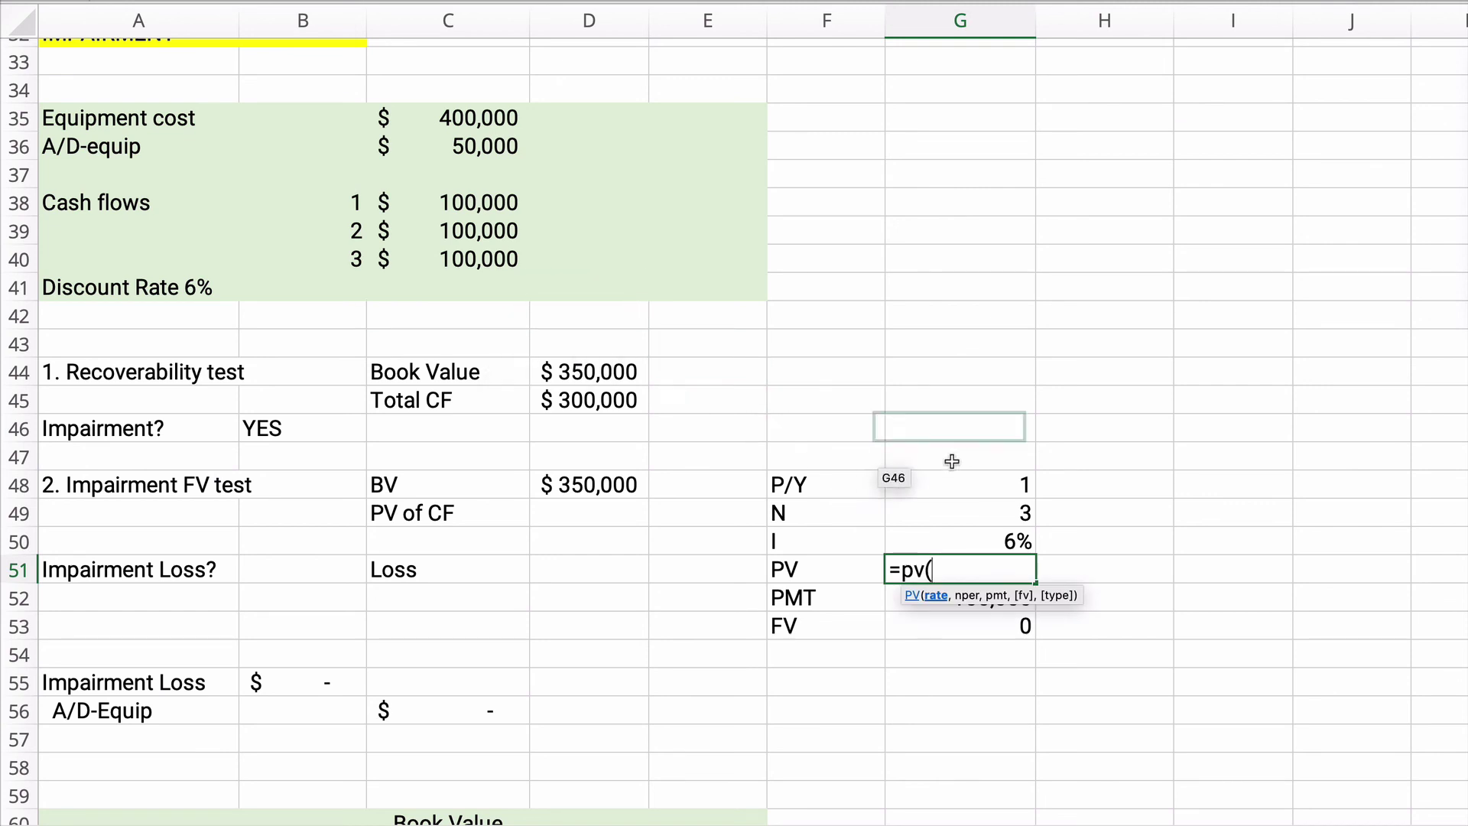
Step: Enter =PV(G50,G49,G52,G53,0) in G51 from the 6% rate, 3 periods, 100,000 payment and 0 FV
left_click(1002, 538)
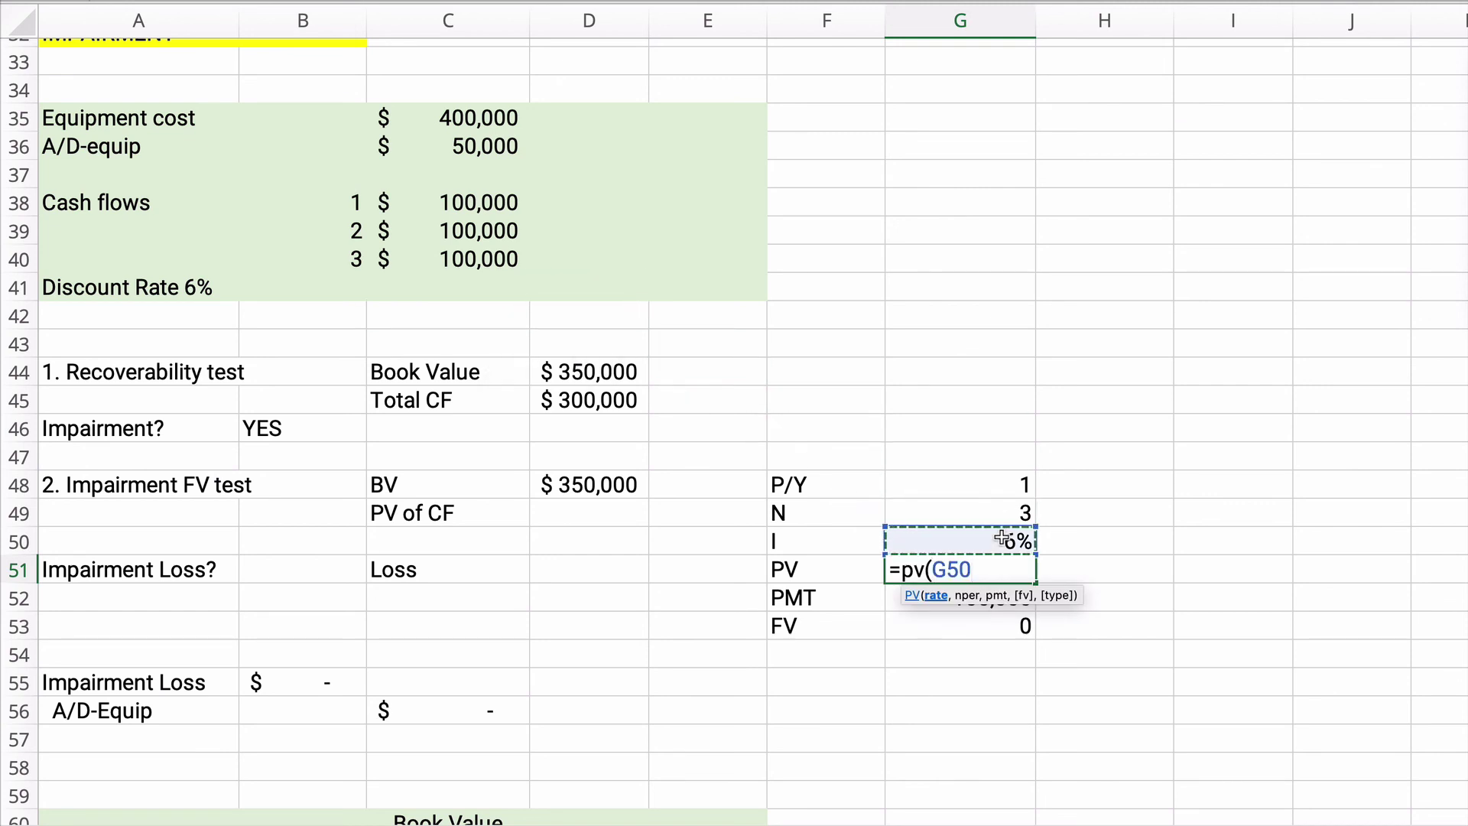
type(",")
left_click(997, 514)
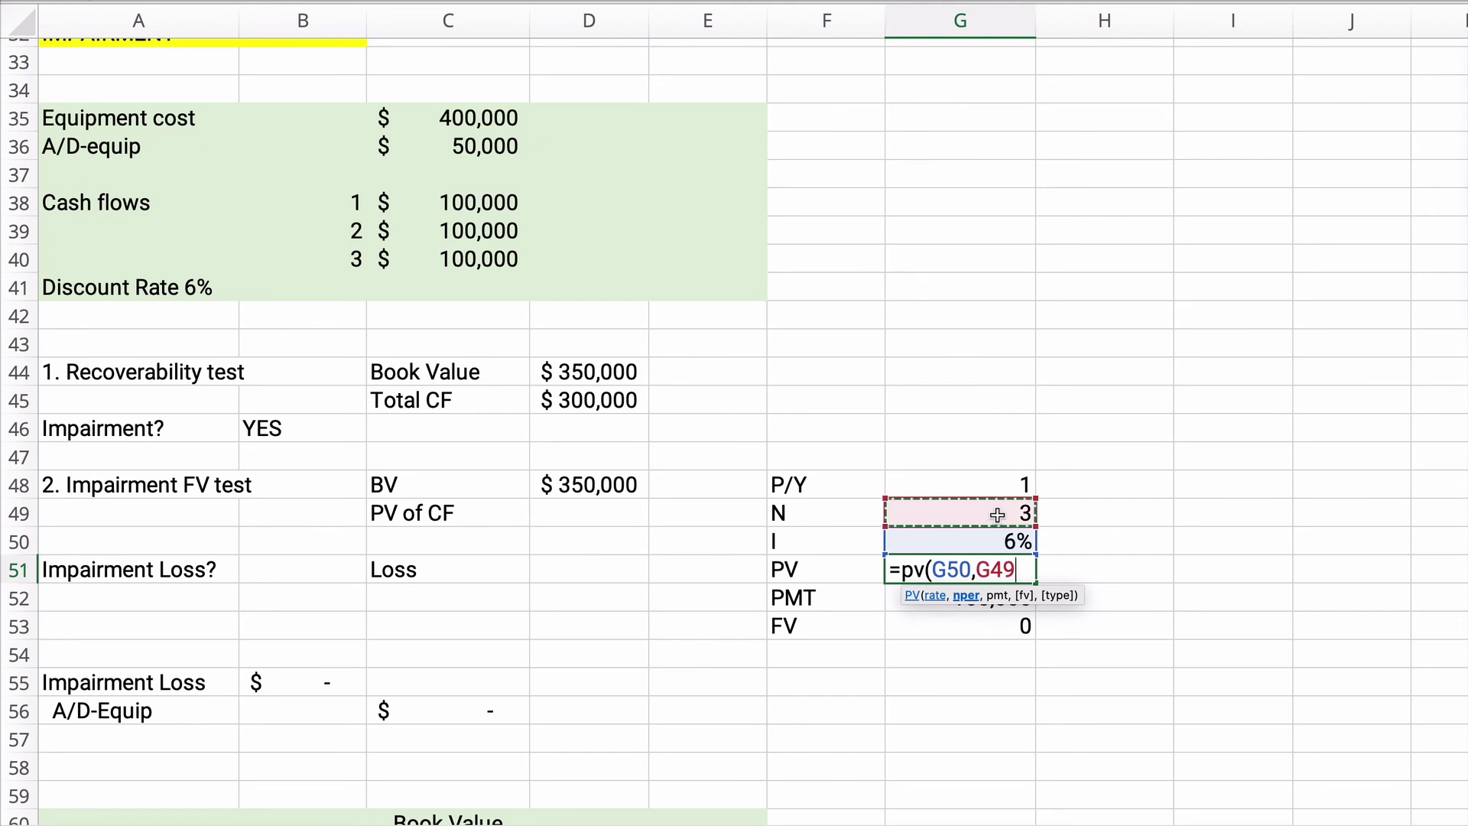
type(",")
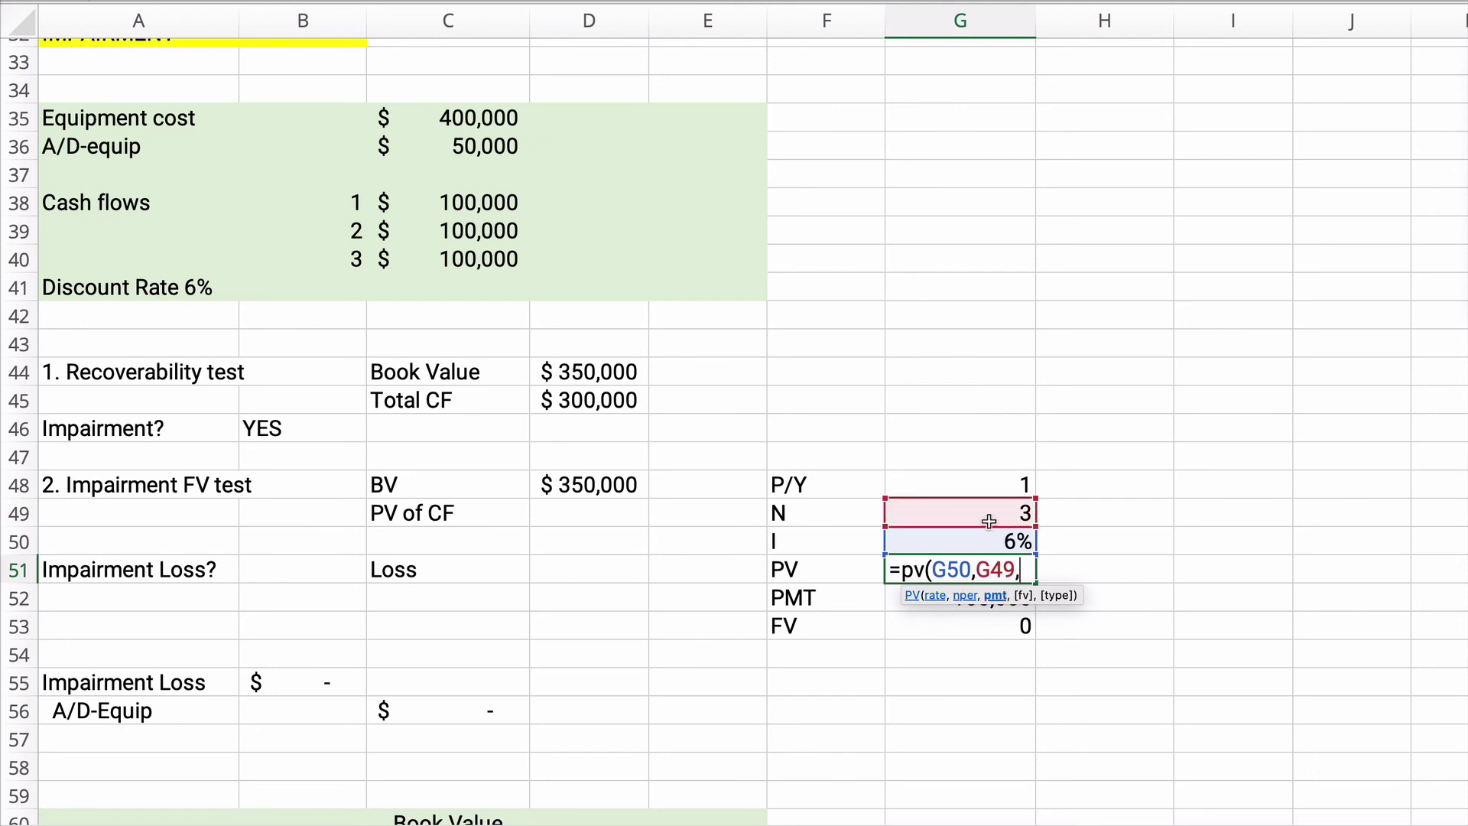
left_click(894, 600)
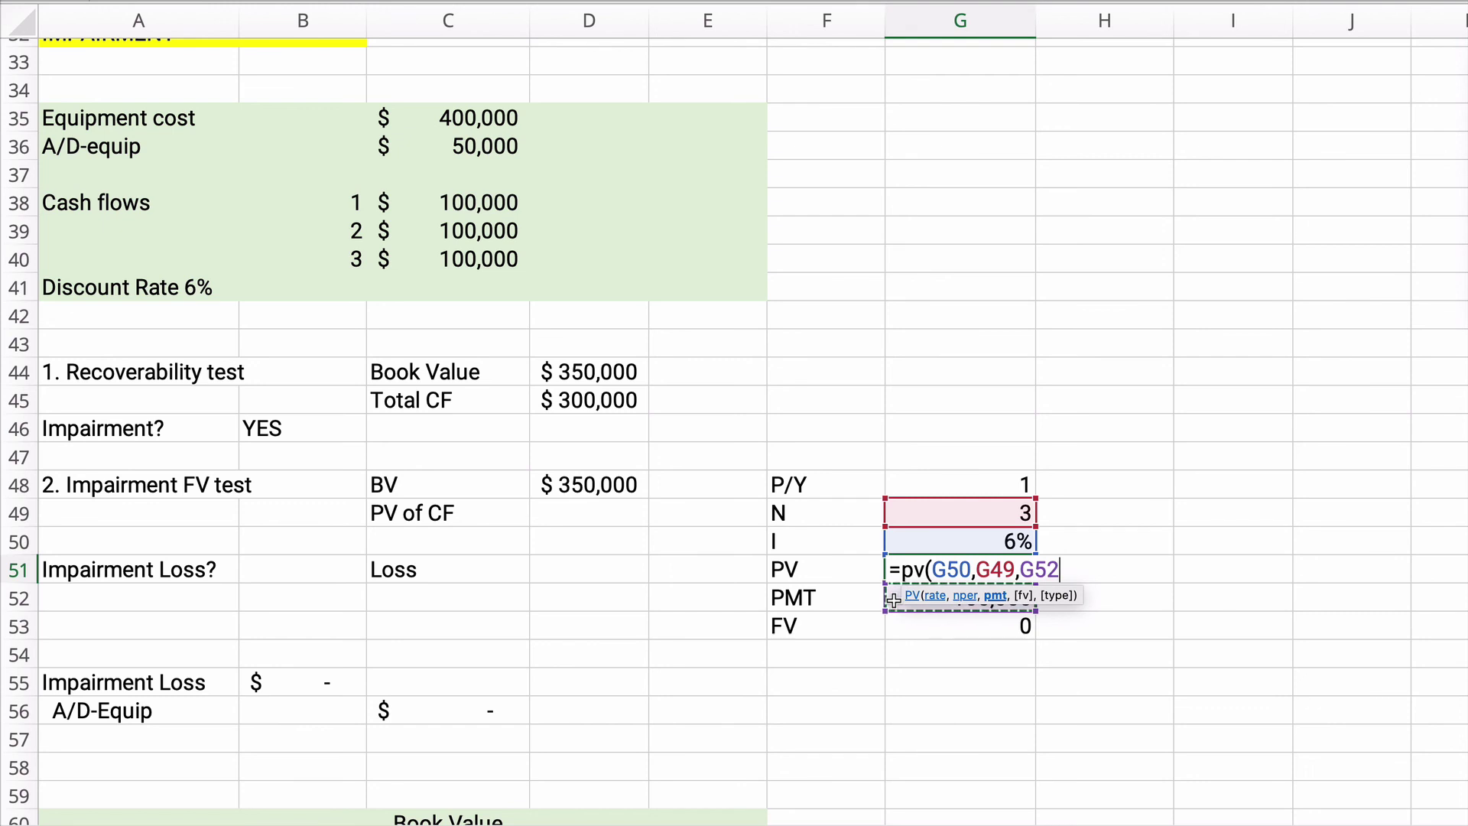
type(",")
left_click(946, 624)
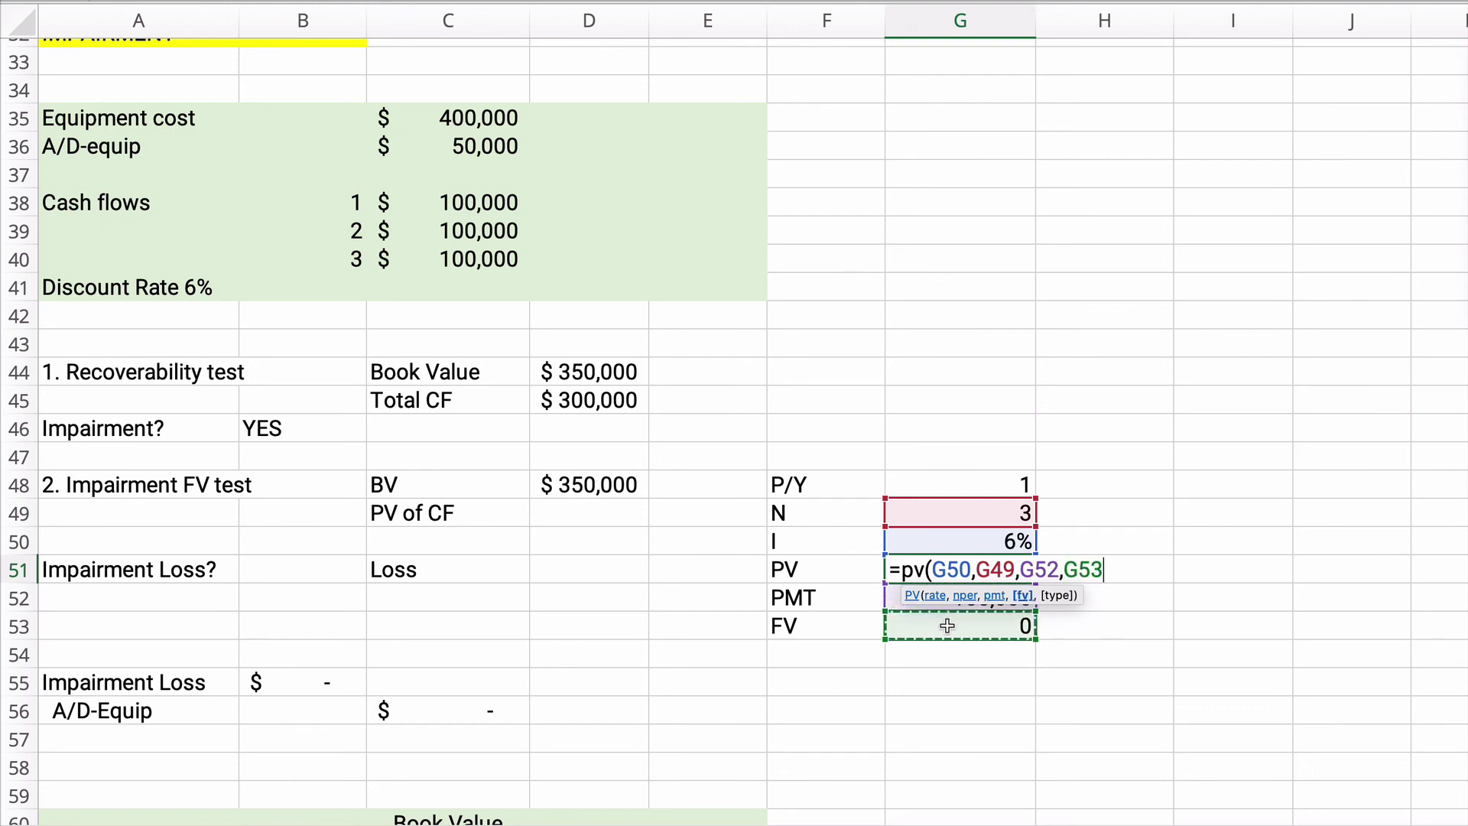
type(",0")
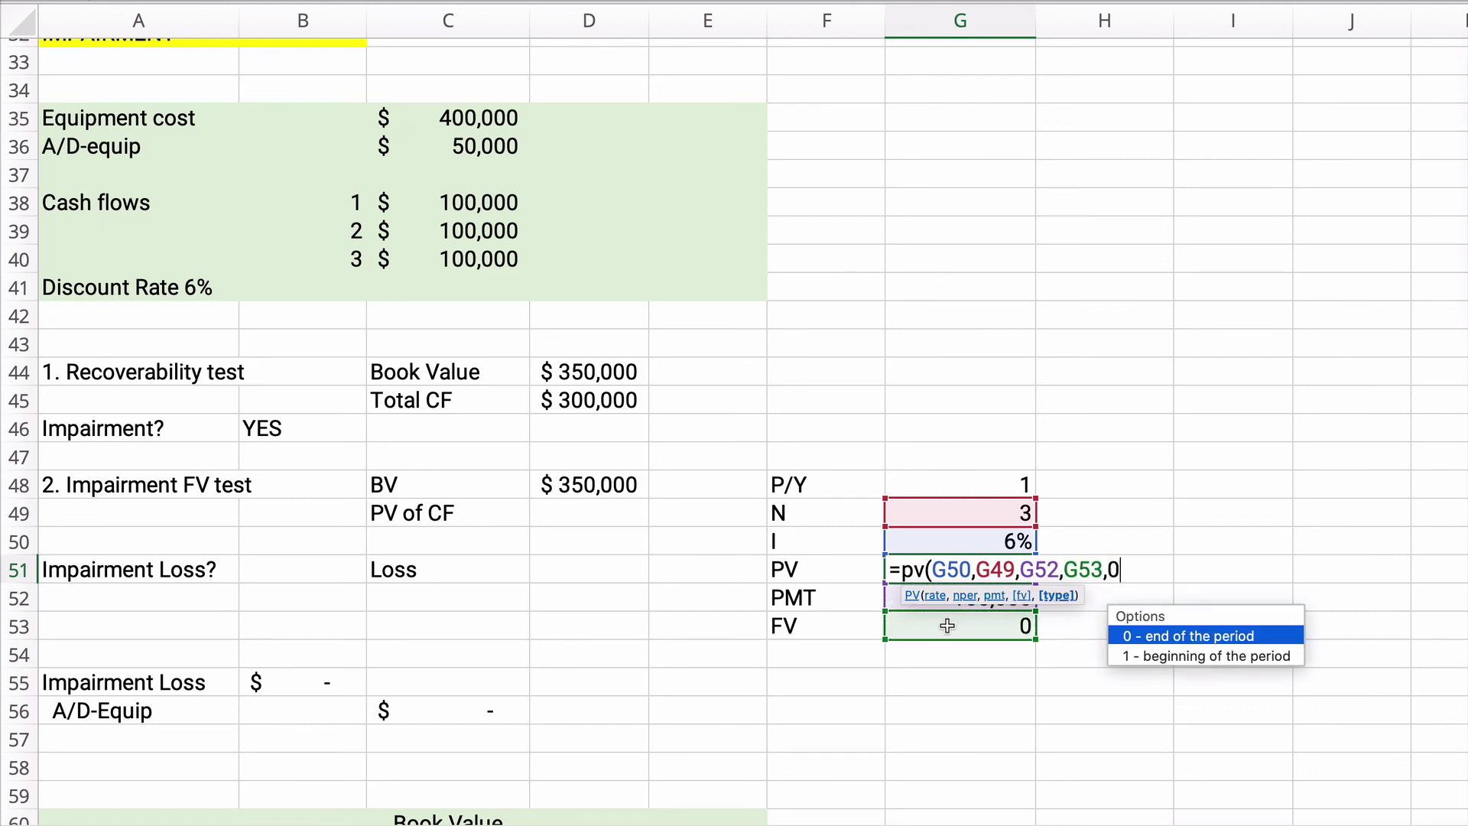
type(")")
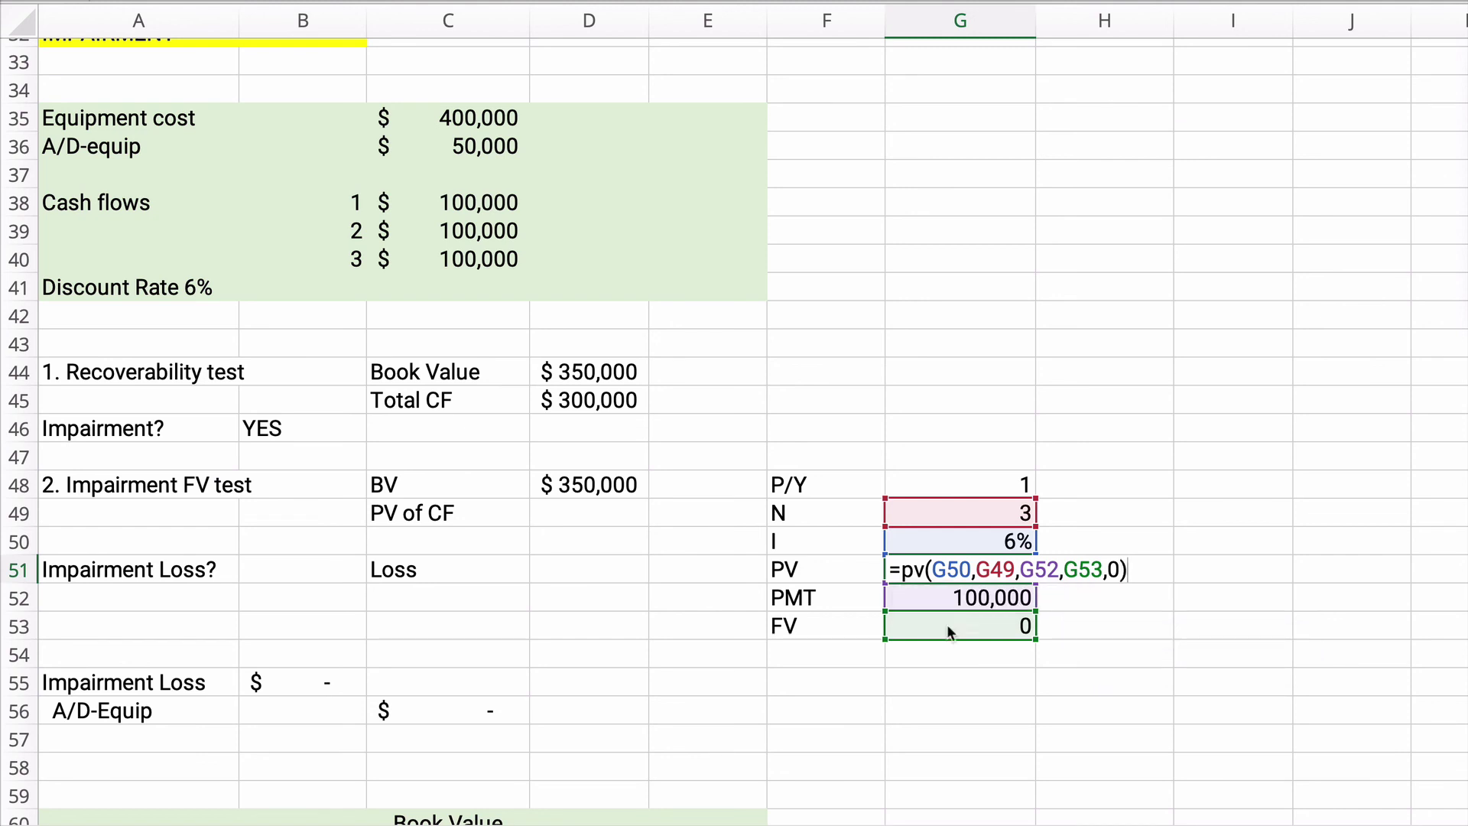
key("Return")
Step: Correct the PV formula so it returns a positive $267,301
left_click(961, 570)
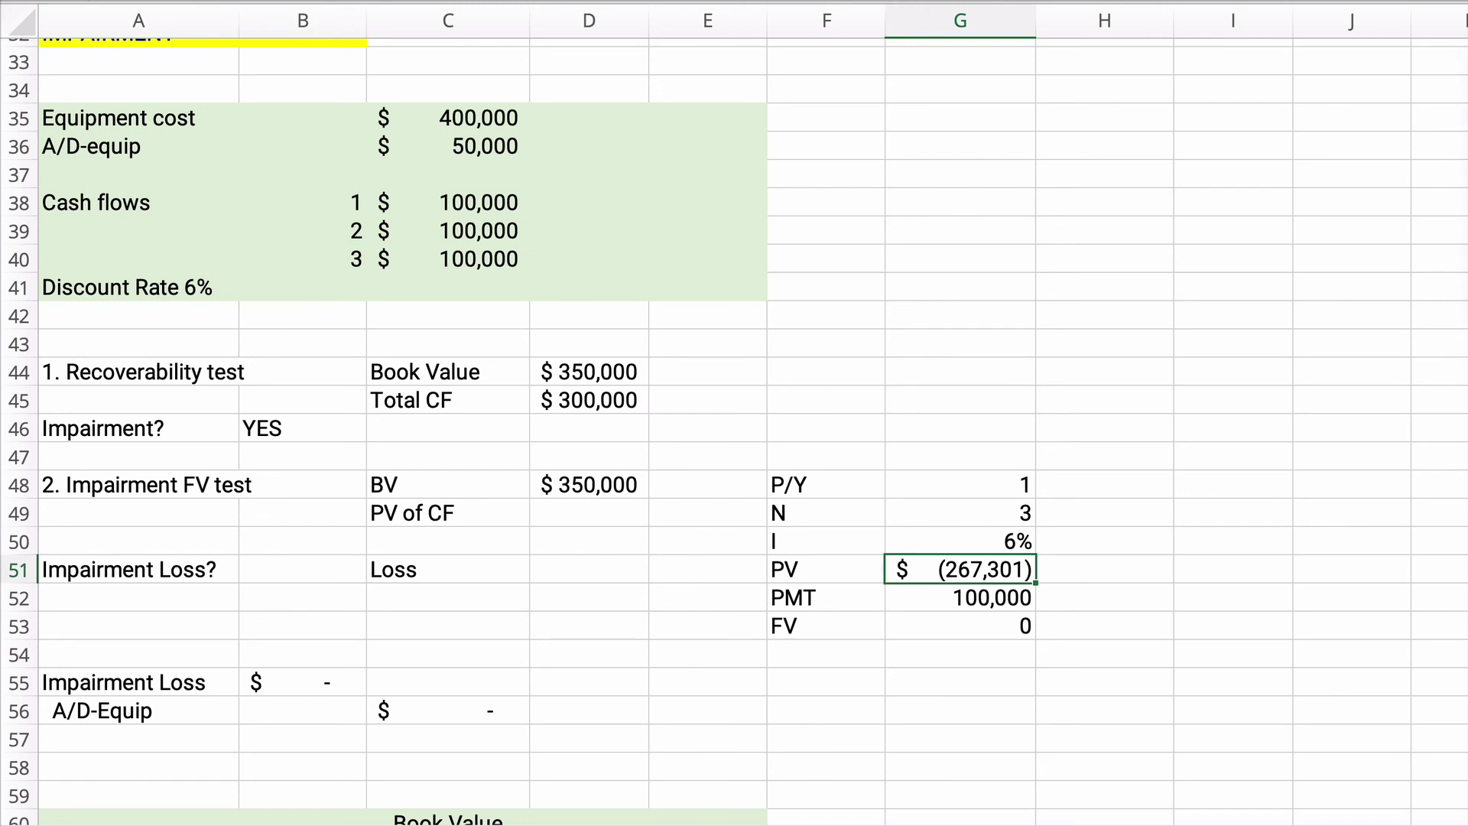
key("F2")
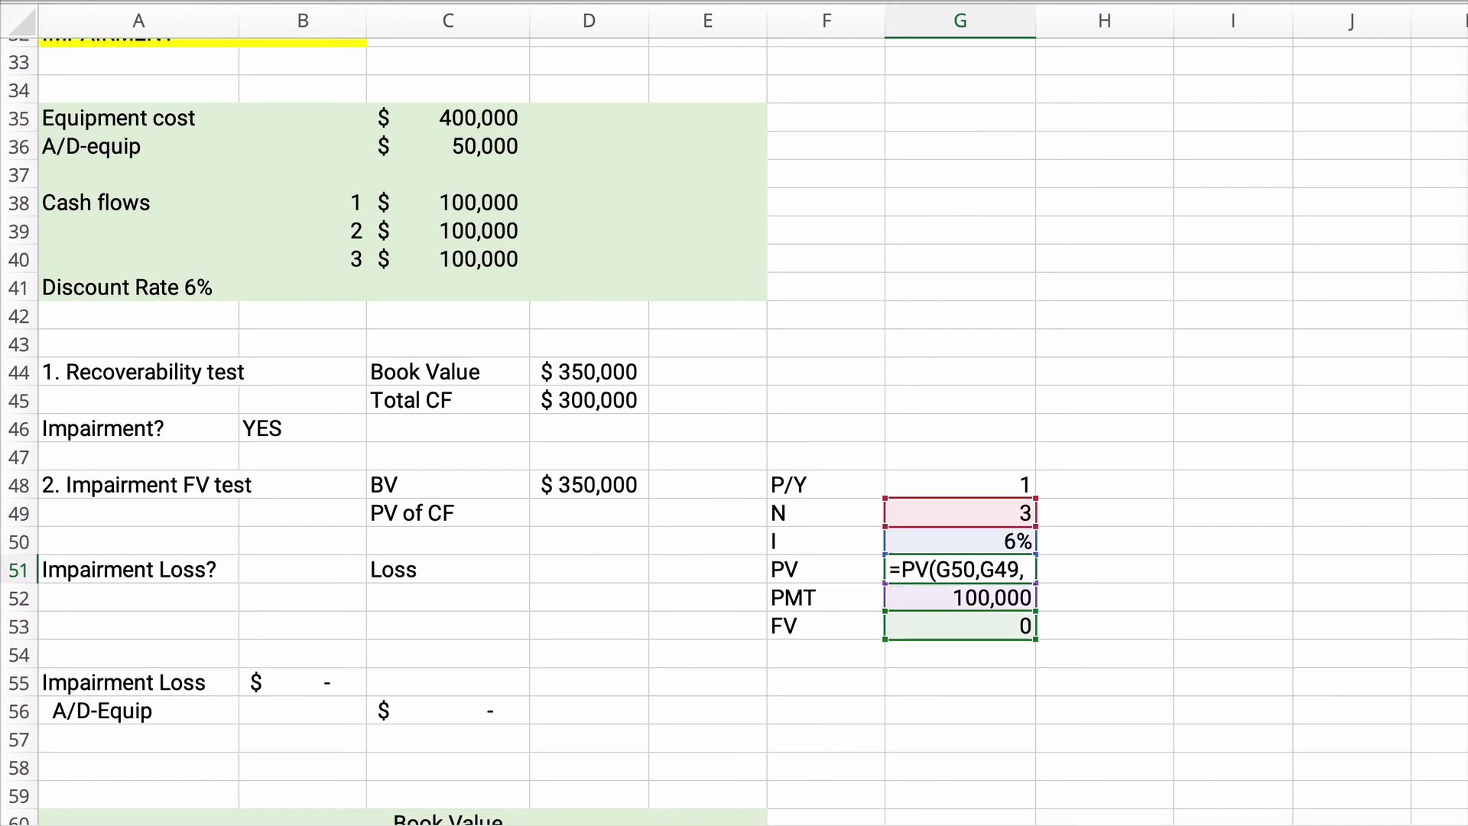
key("Return")
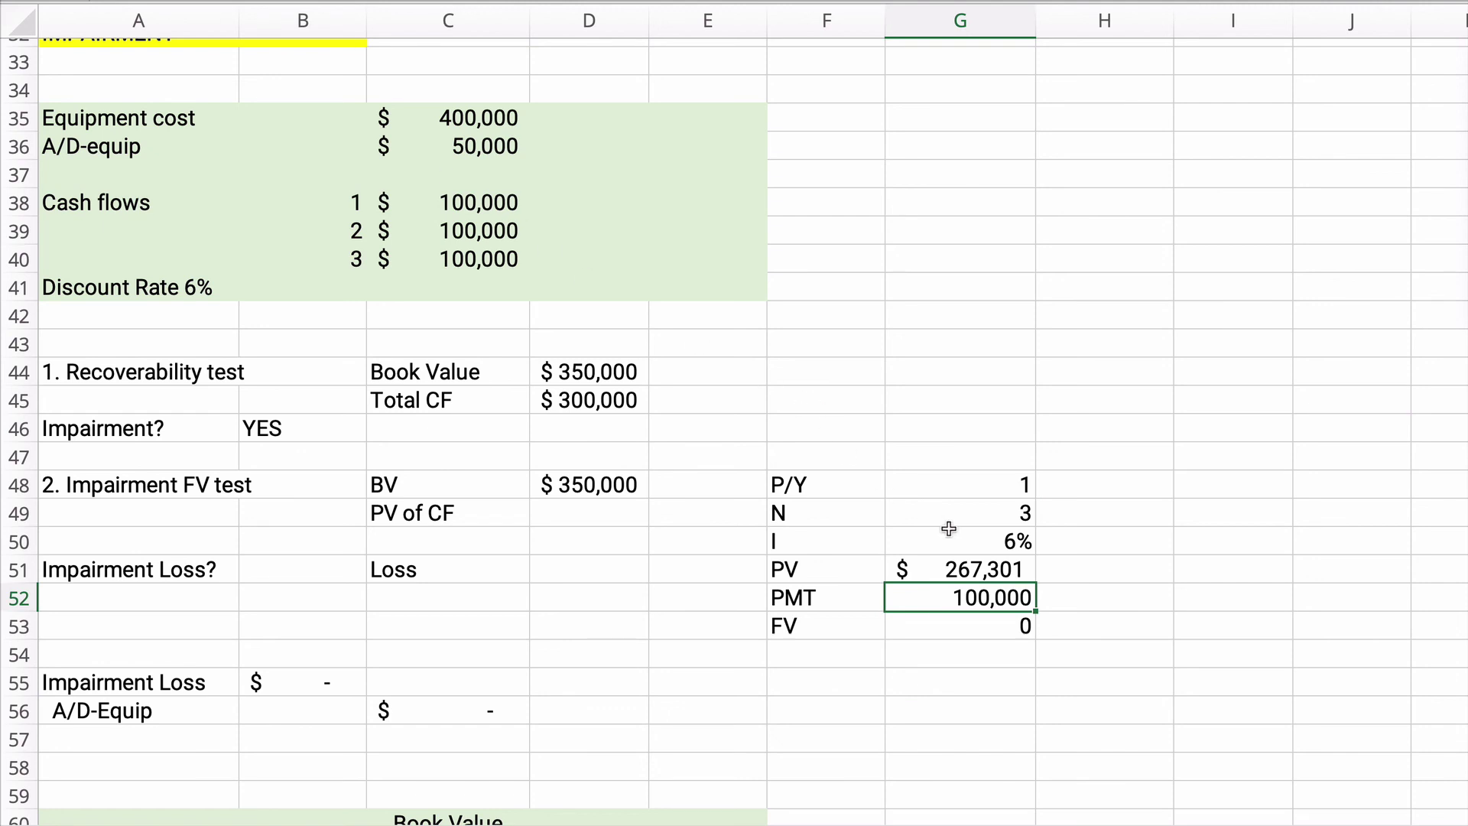
left_click(975, 569)
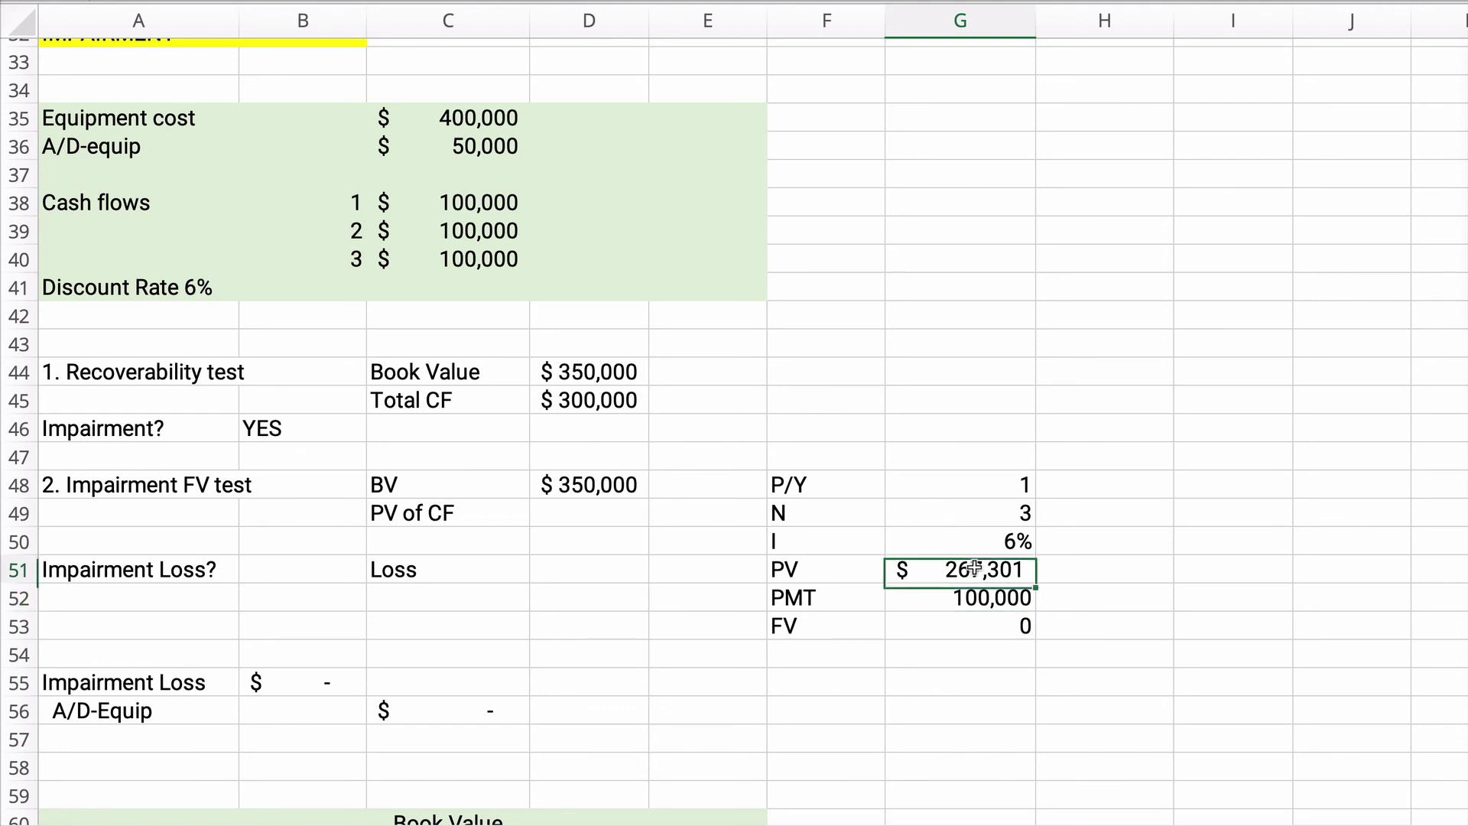
Step: Link PV of CF in D49 to the computed present value with =G51
left_click(561, 516)
type("=")
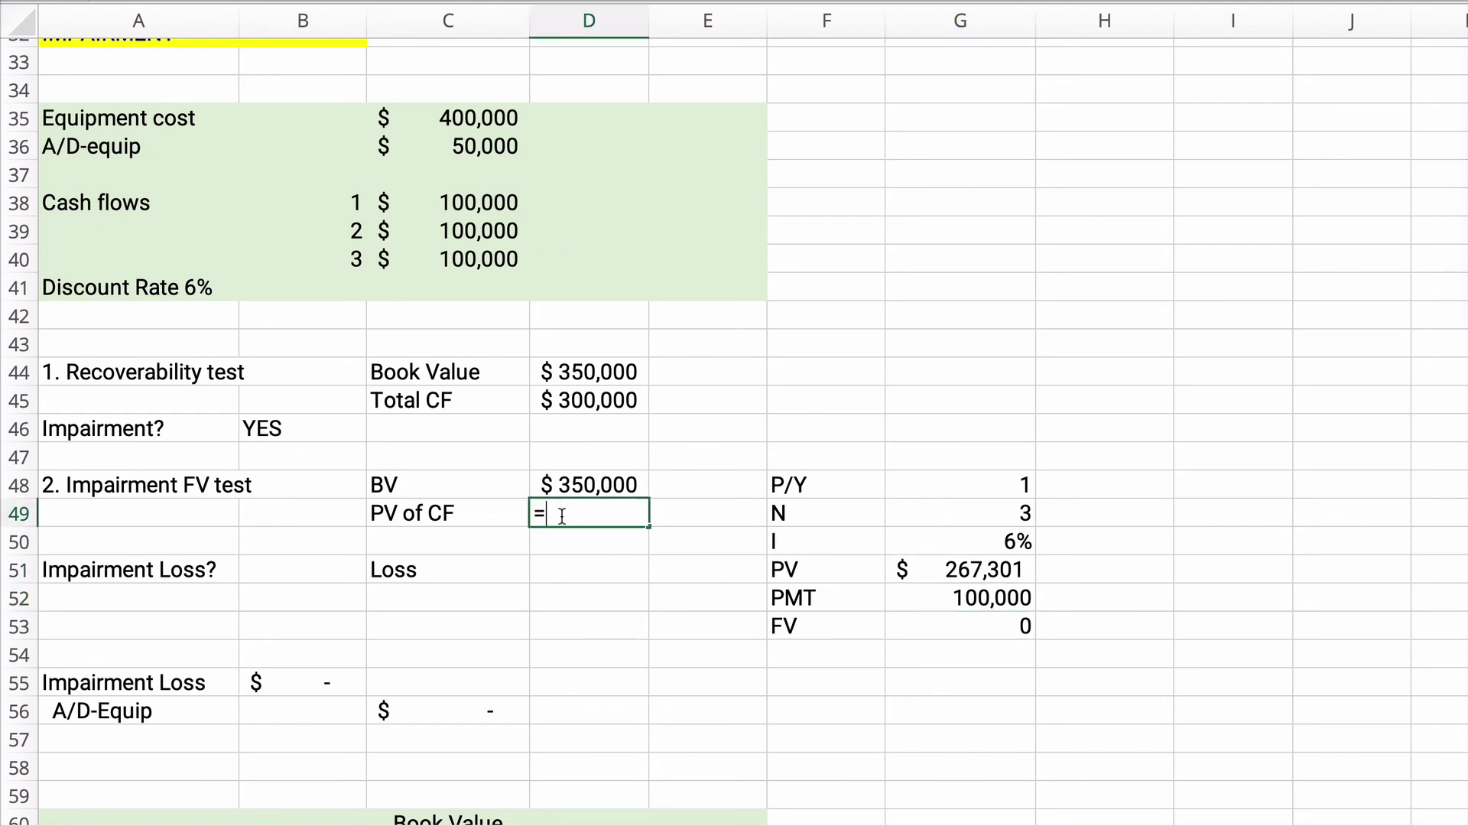
left_click(1002, 570)
key("Return")
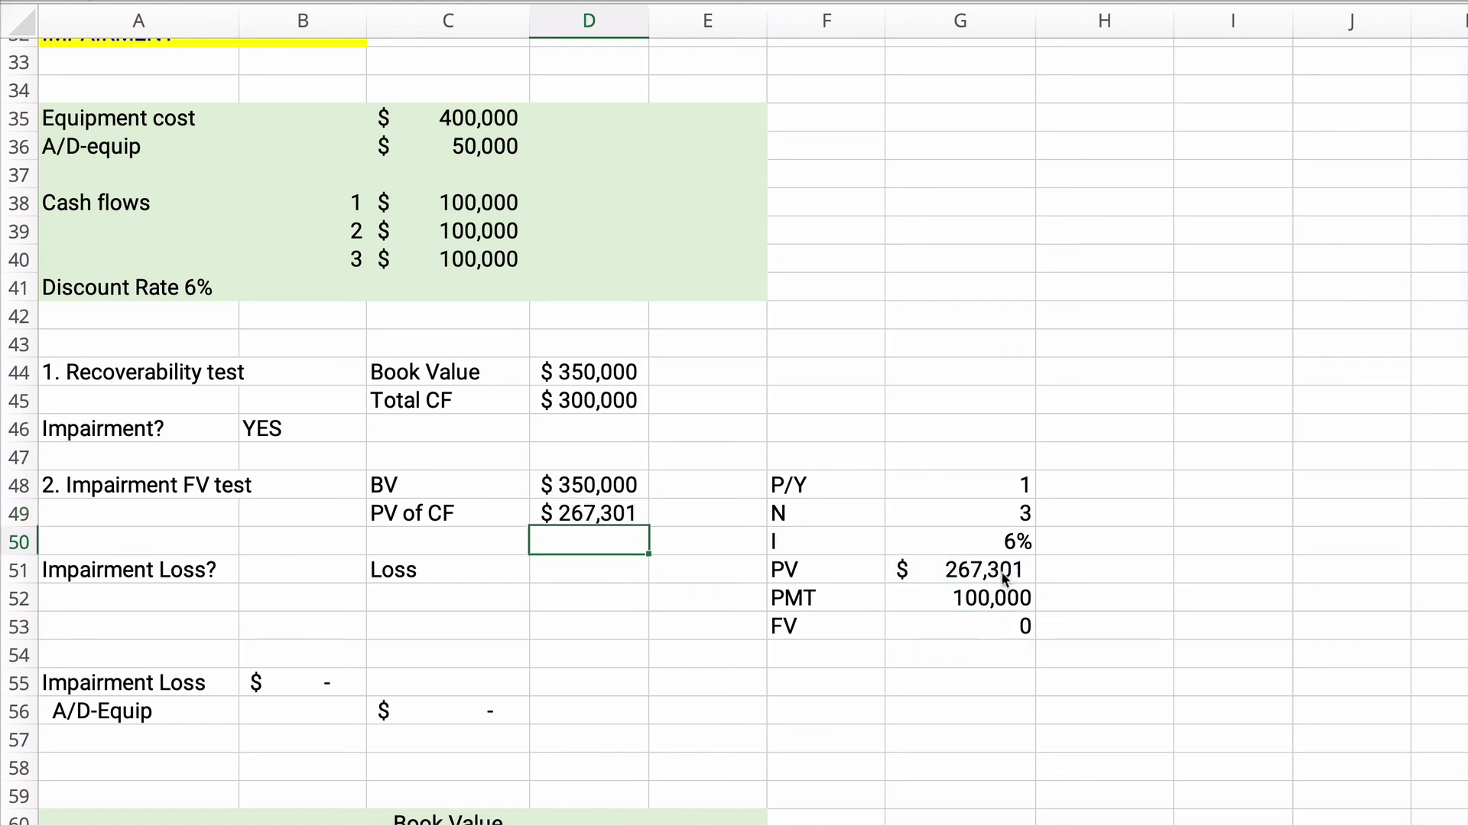
Step: Calculate the Loss in D51 as =D48-D49, giving $82,699
key("Down")
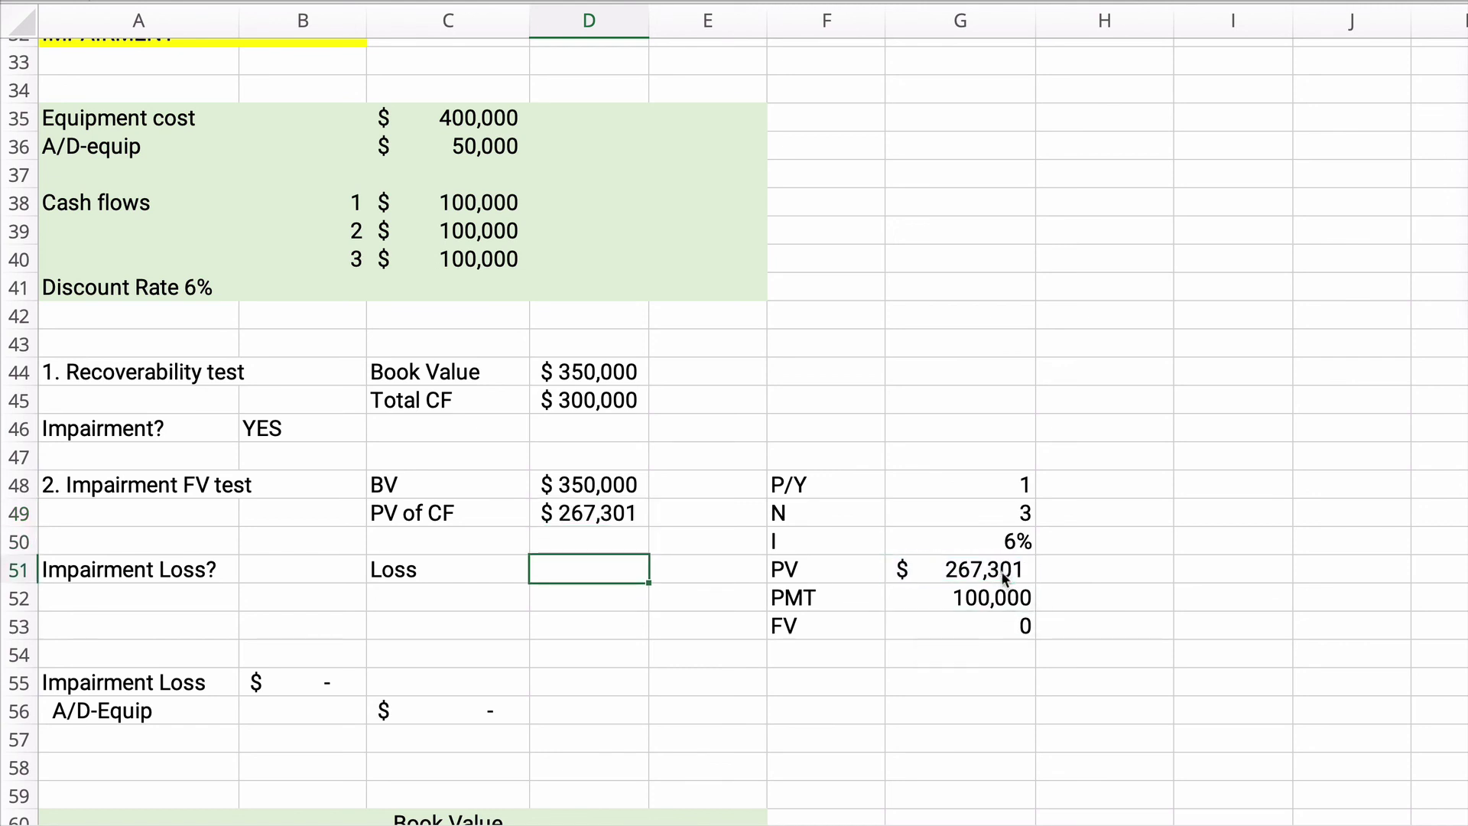
type("=")
key("Up")
key("Up")
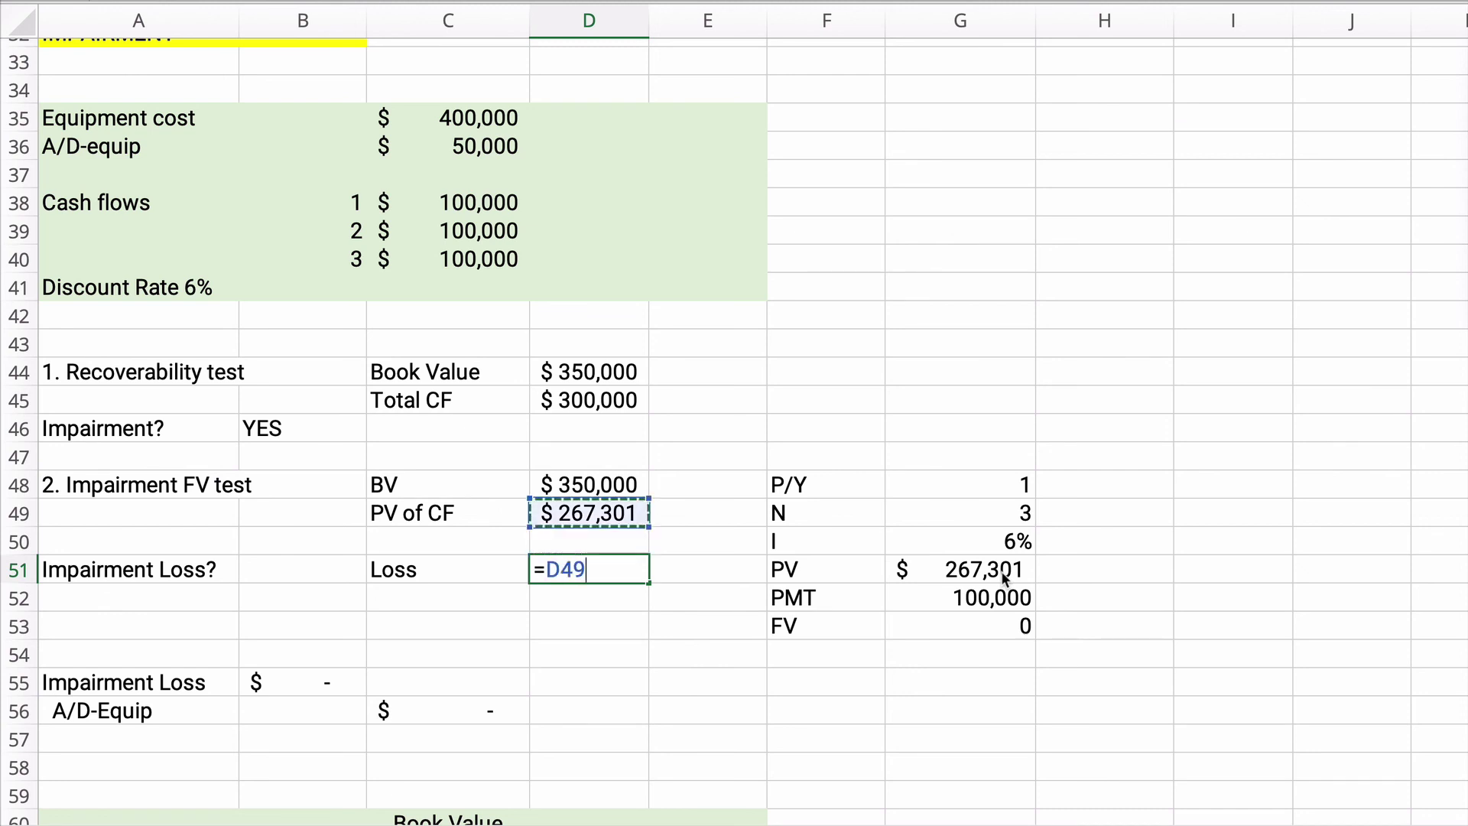
type("-")
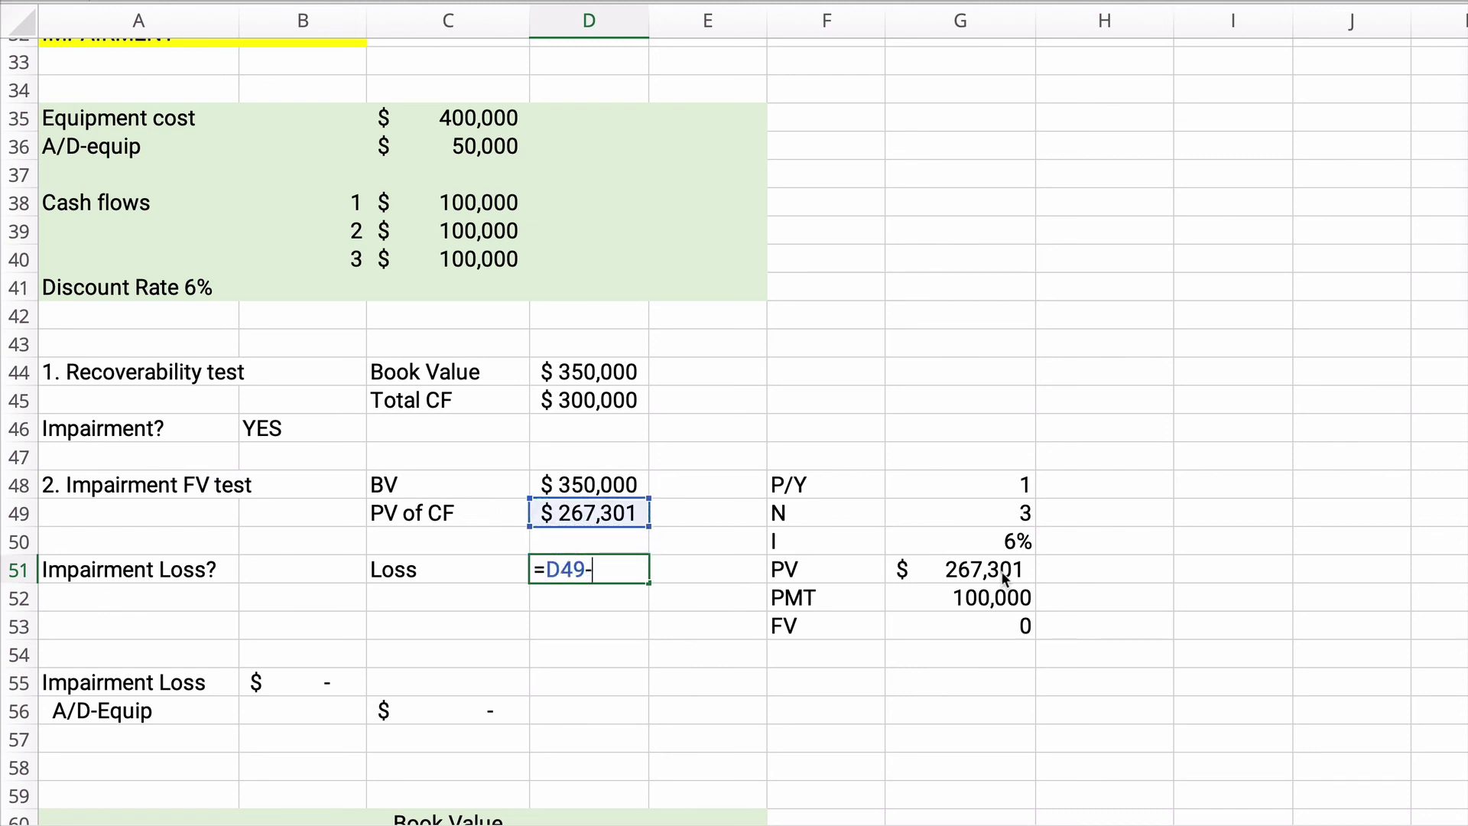
key("Up")
key("Up")
key("Up")
key("Return")
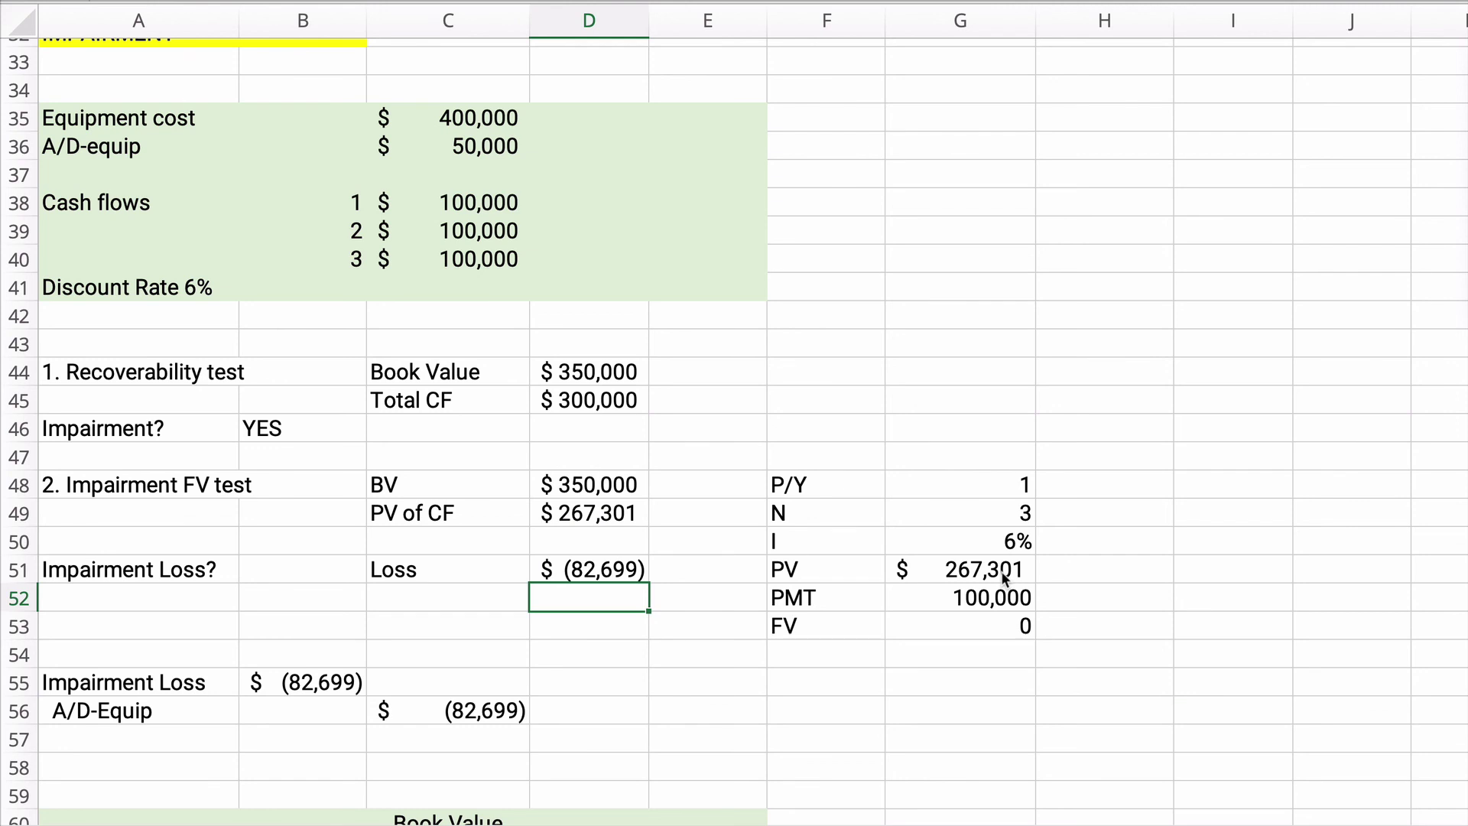
key("Up")
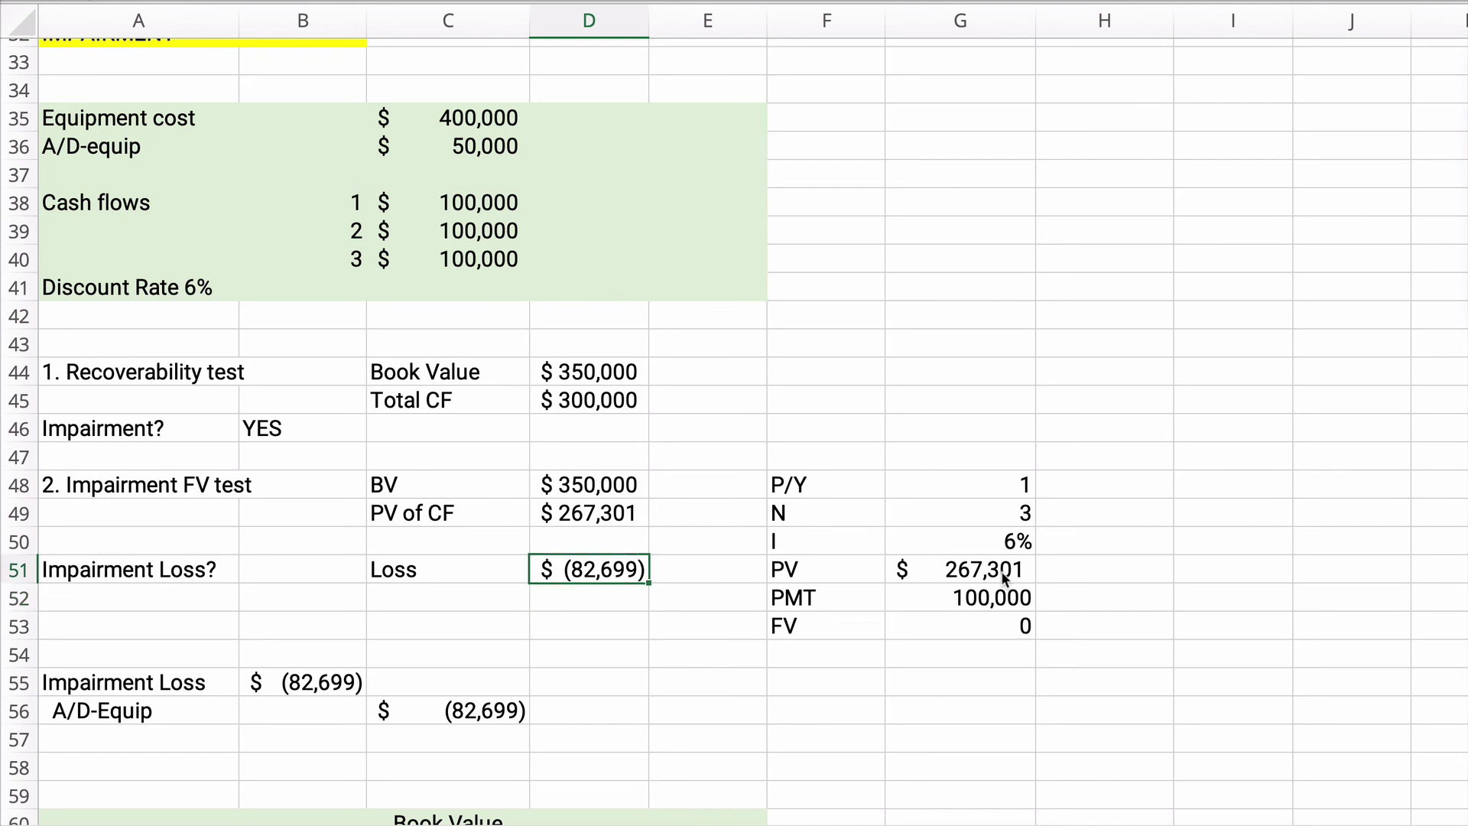
type("=")
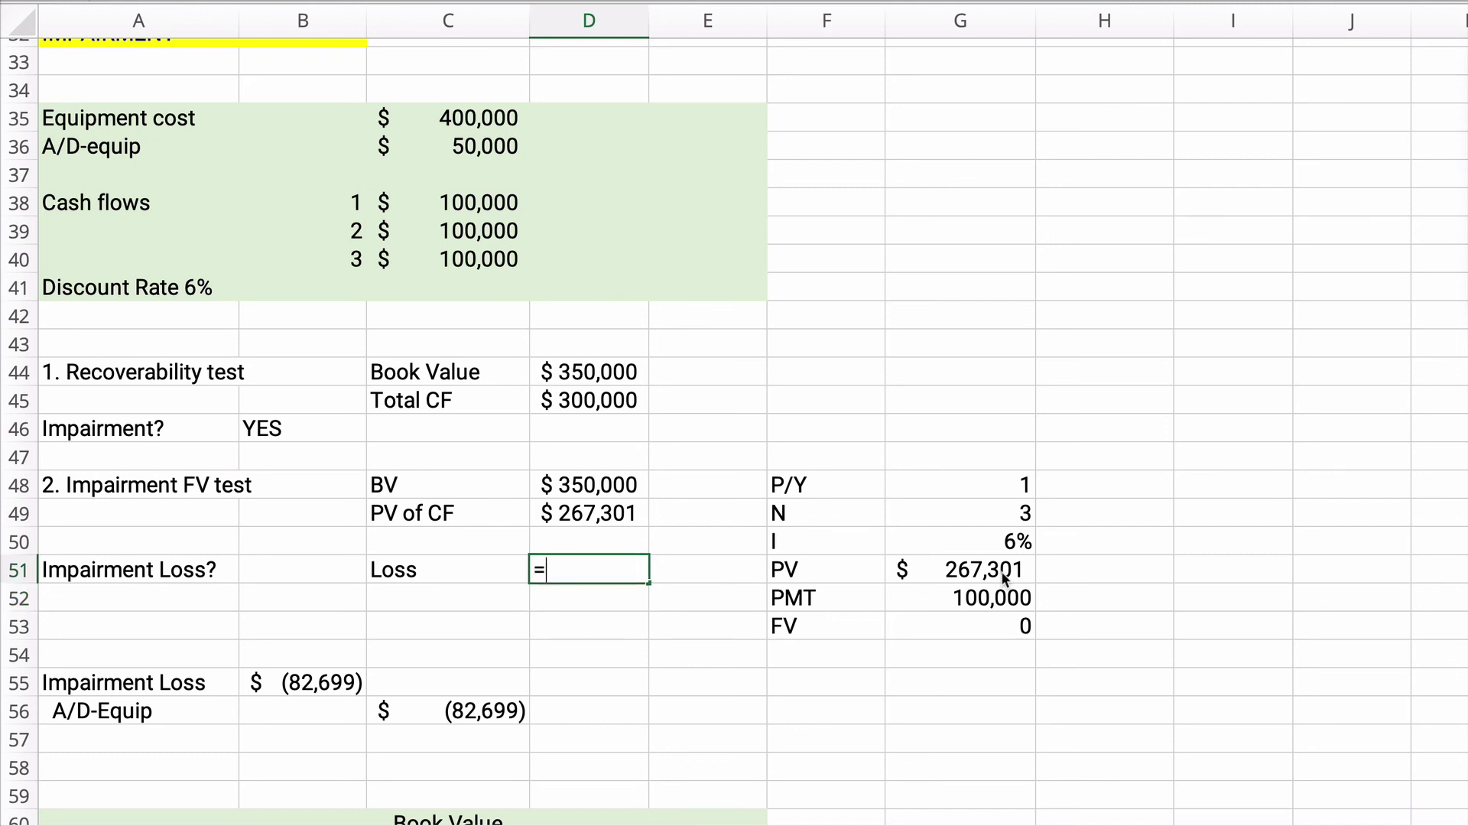
left_click(607, 487)
type("-")
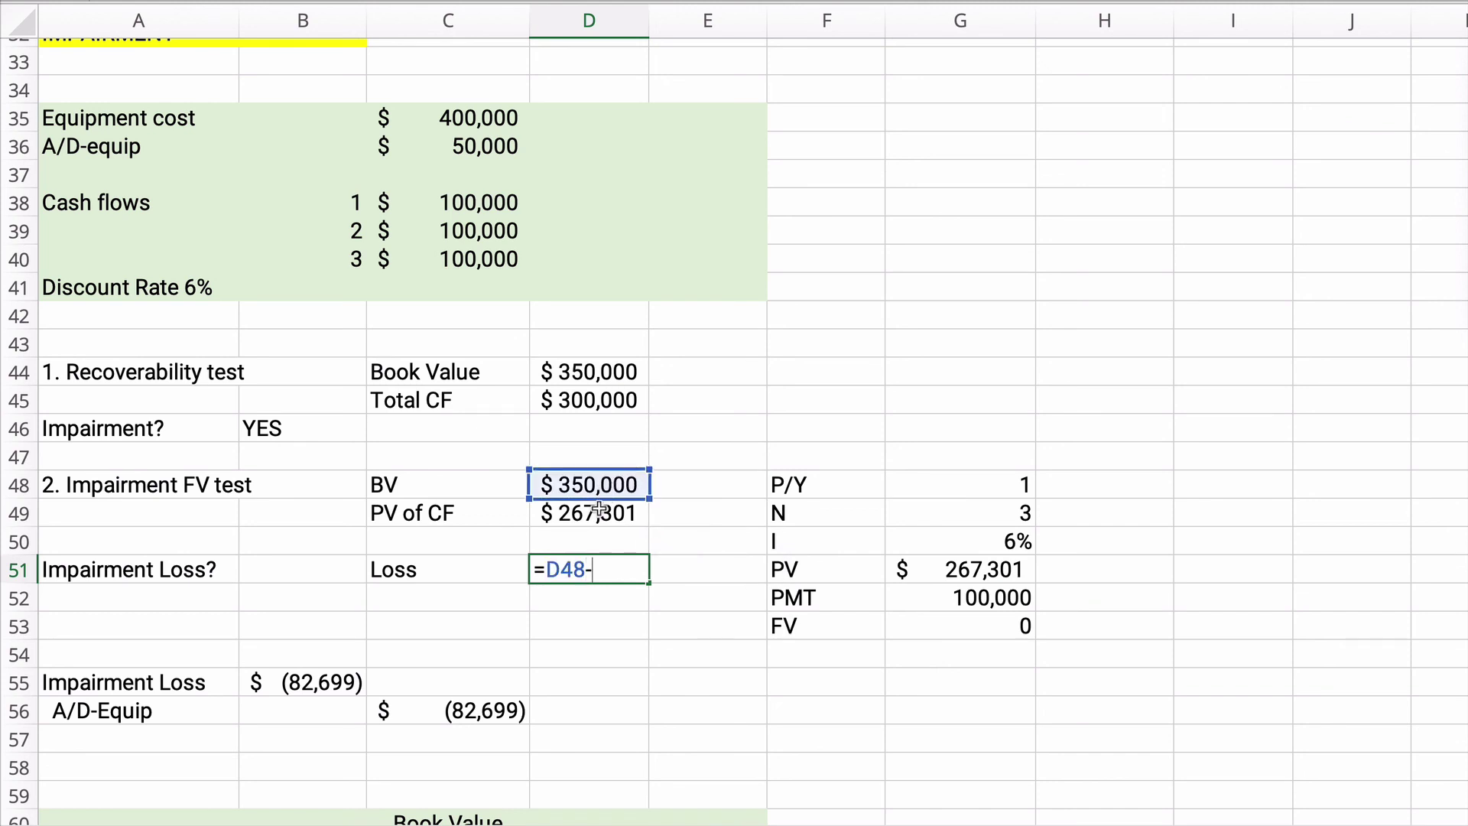
left_click(601, 512)
key("Return")
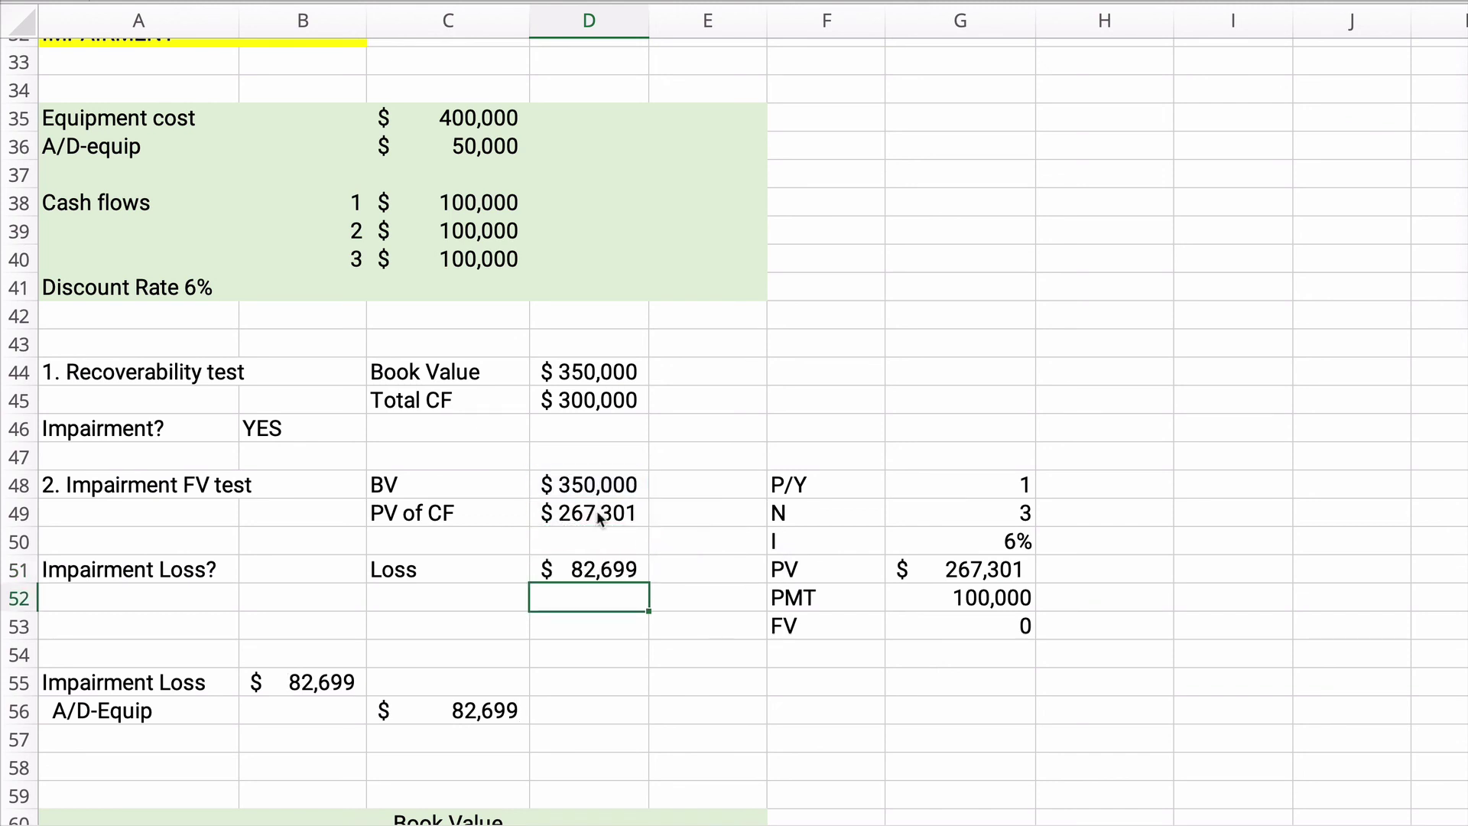
Step: Copy the Impairment Loss / A/D-Equip entry in A55:C56 to F55
scroll(279, 610, "down", 2)
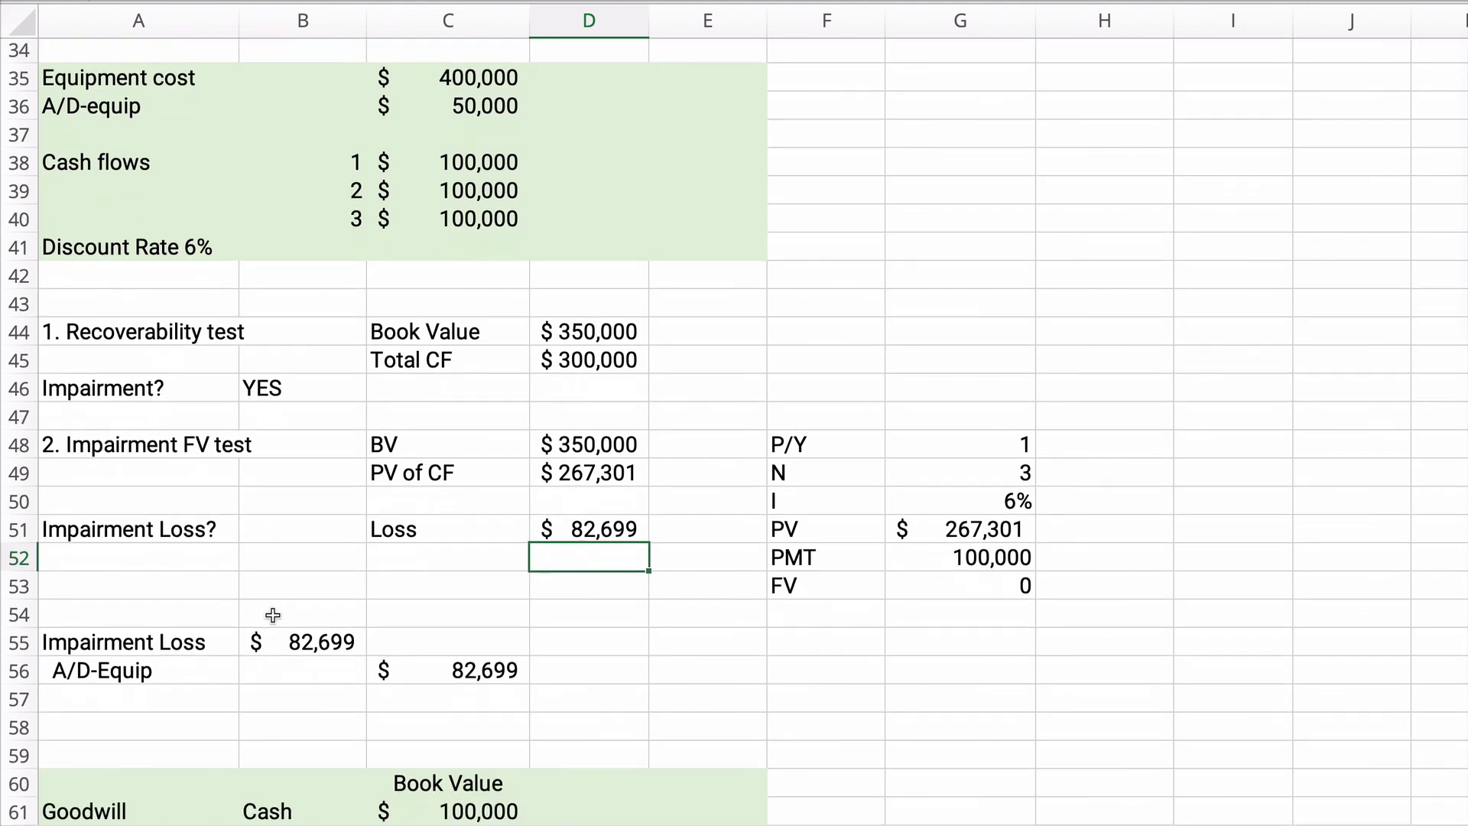
left_click_drag(126, 634, 642, 659)
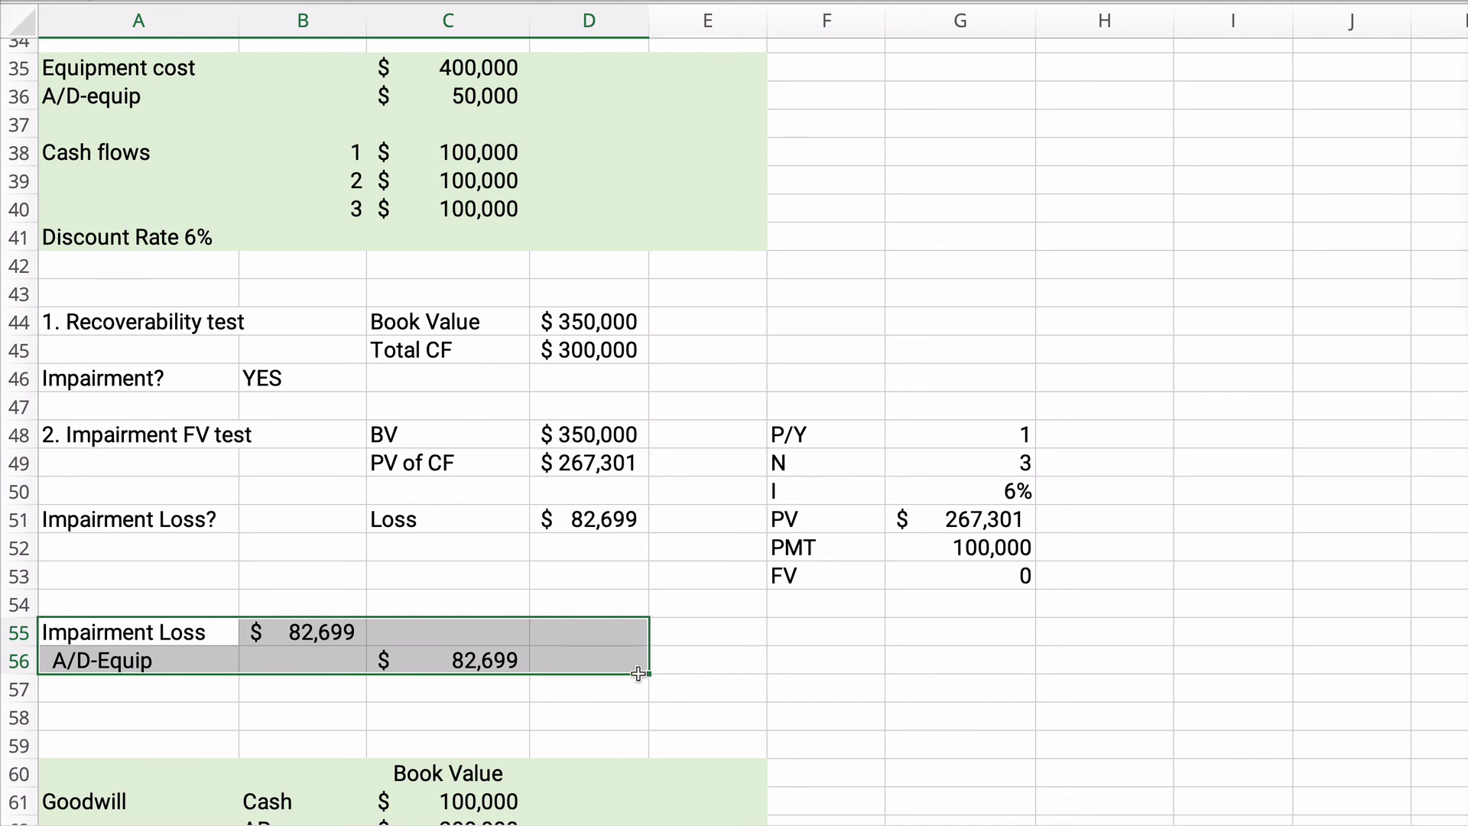
left_click(139, 655)
left_click_drag(139, 655, 450, 662)
key("ctrl+c")
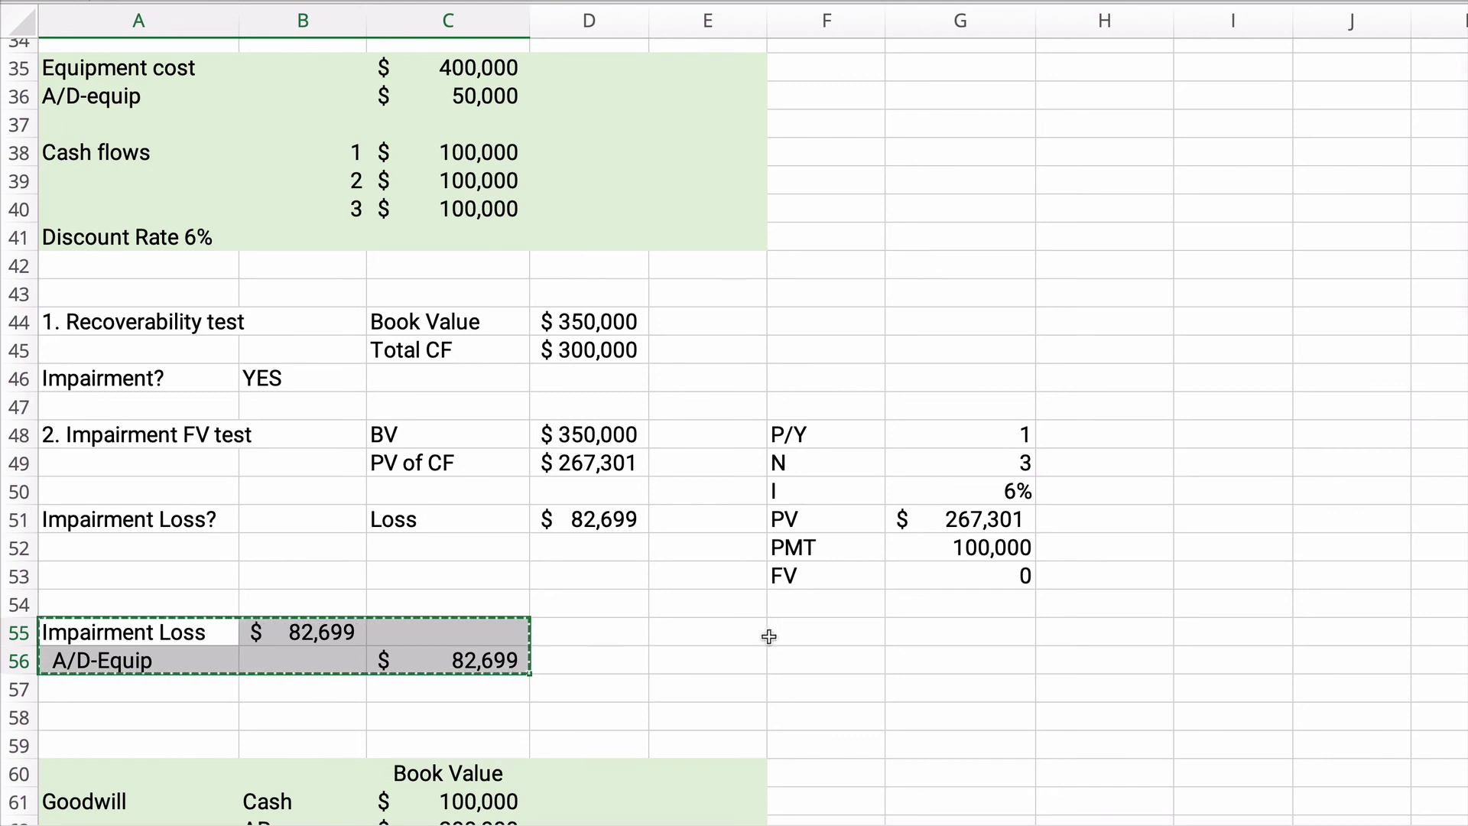
left_click(768, 630)
key("ctrl+v")
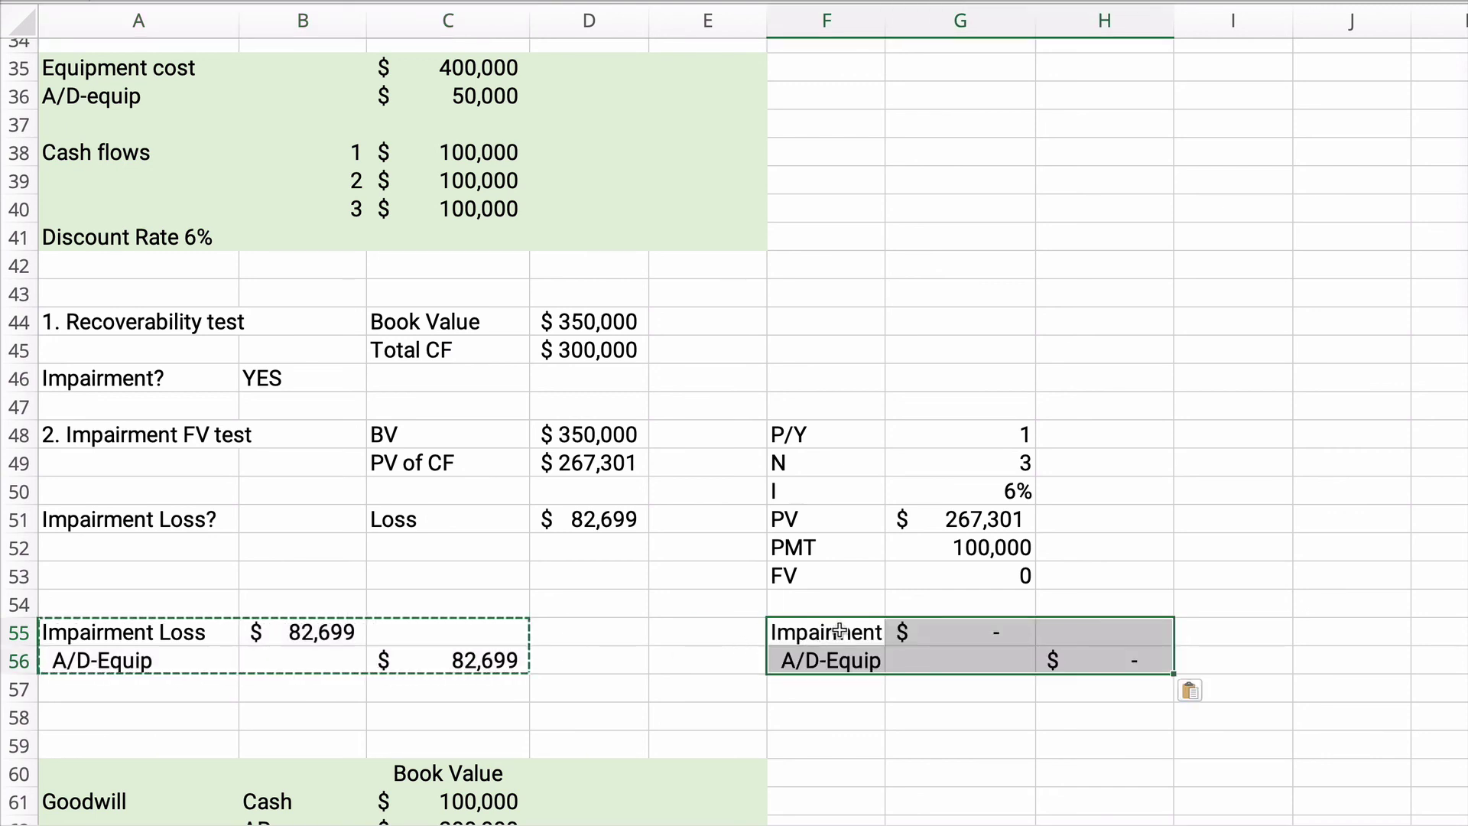
Step: Clear the copied dashes and enter the 82,699 Impairment Loss debit in H55
left_click(955, 634)
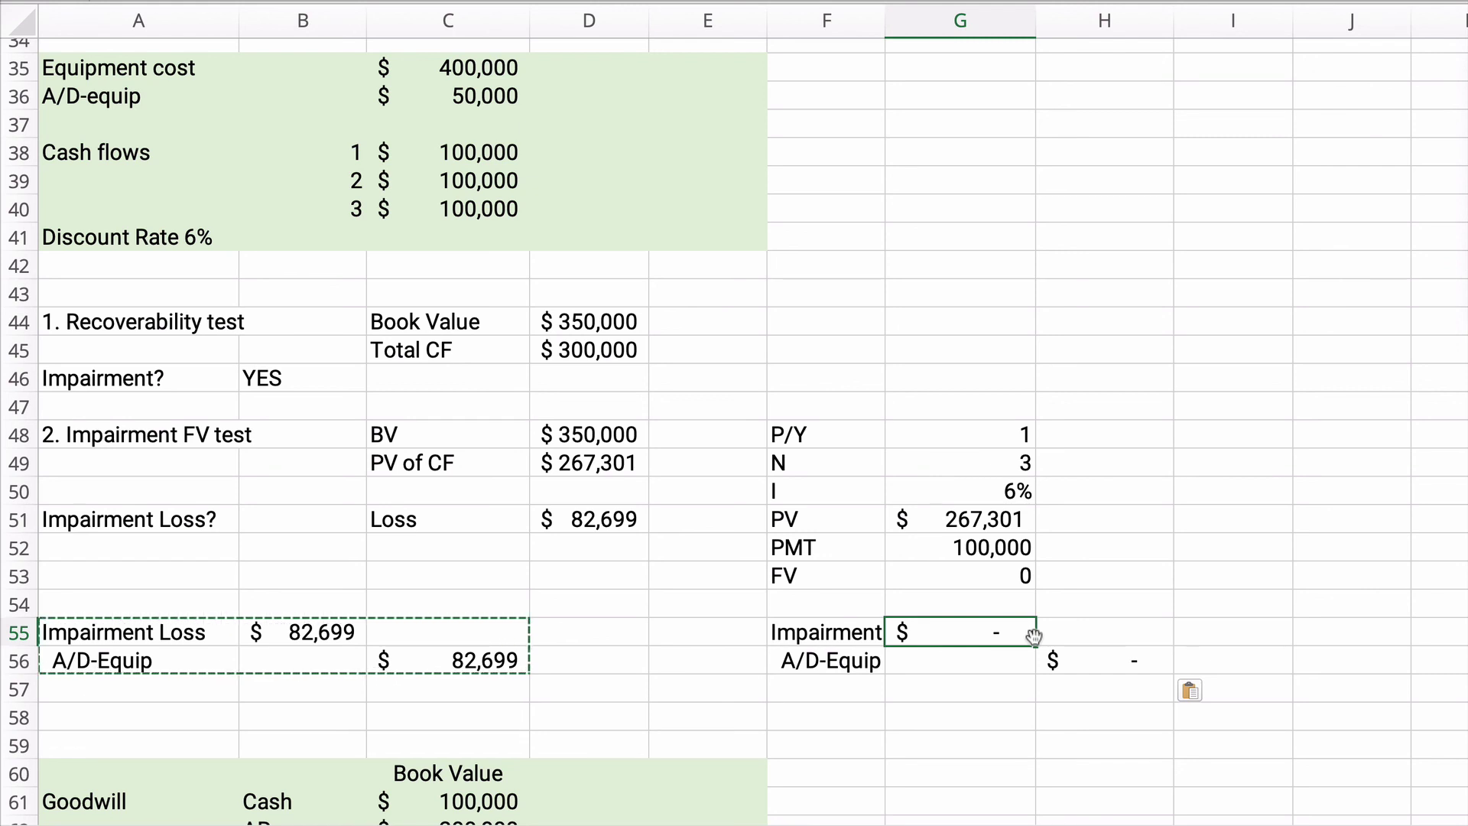
key("Delete")
key("Right")
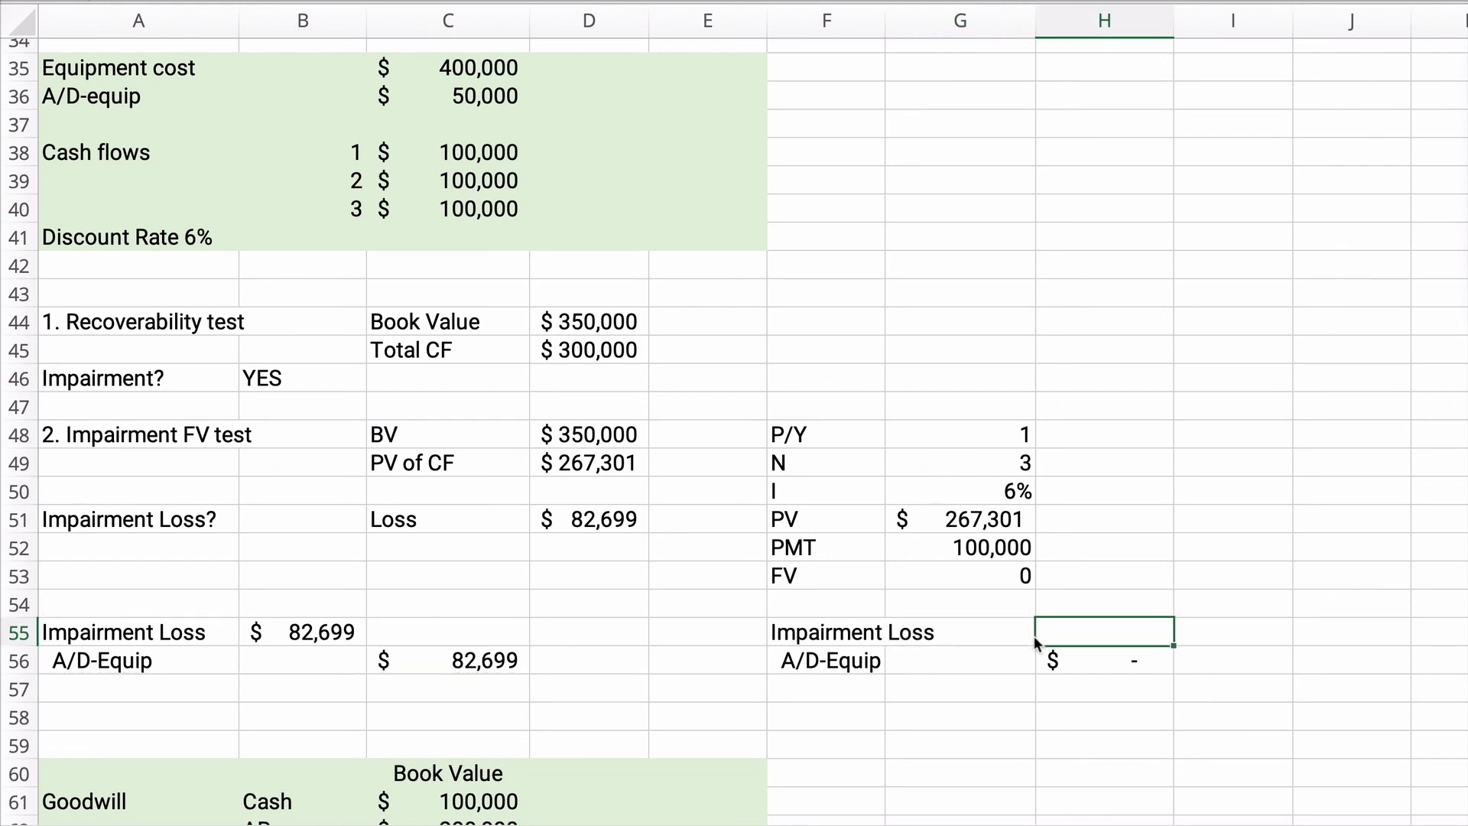
key("Down")
key("Delete")
key("Up")
type("82669")
key("BackSpace")
key("BackSpace")
type("99")
key("Return")
Step: Enter the 82,699 credit in I56 and give it H55's currency format
key("Right")
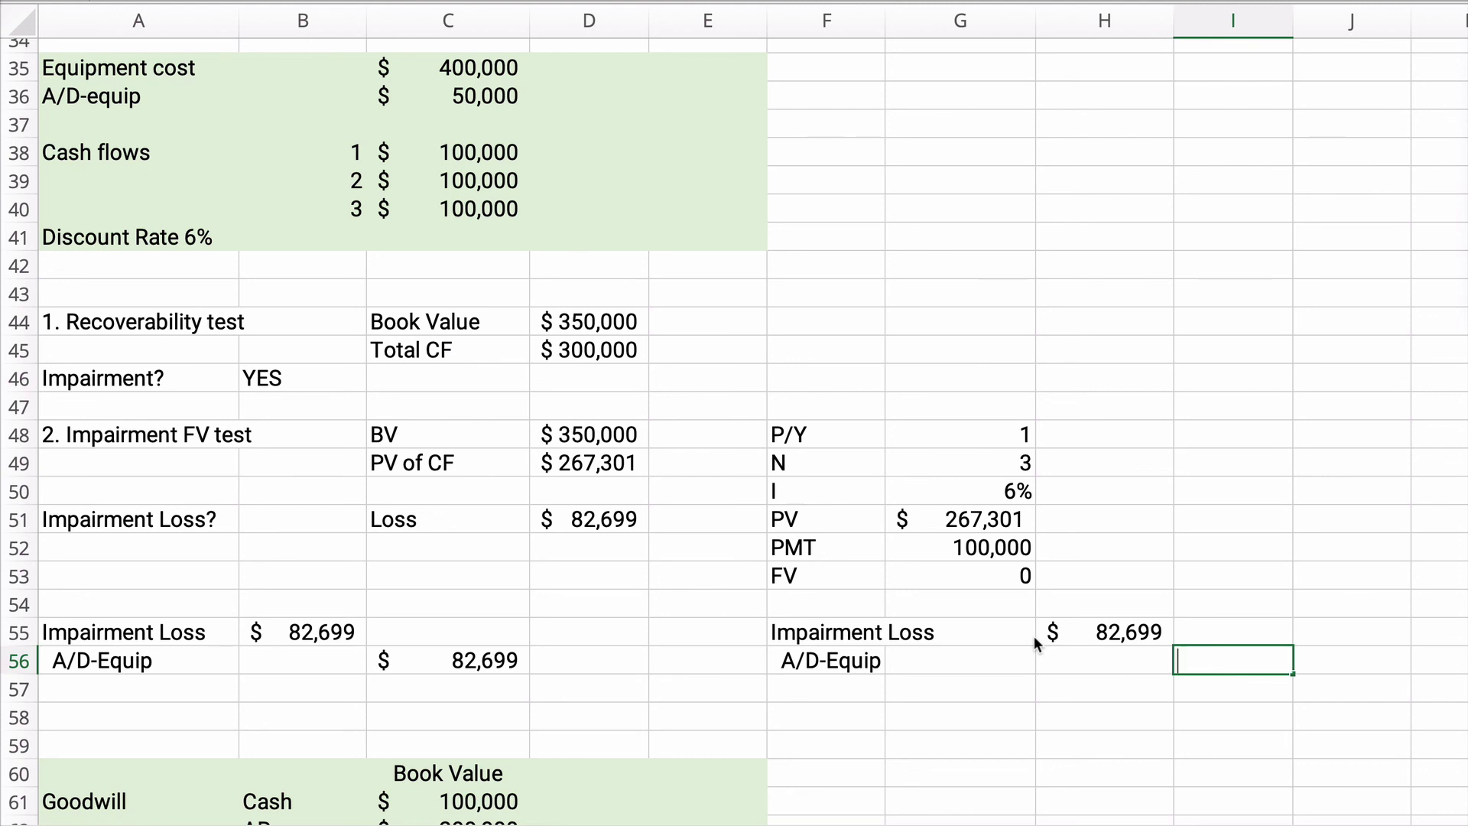
type("82699")
key("Return")
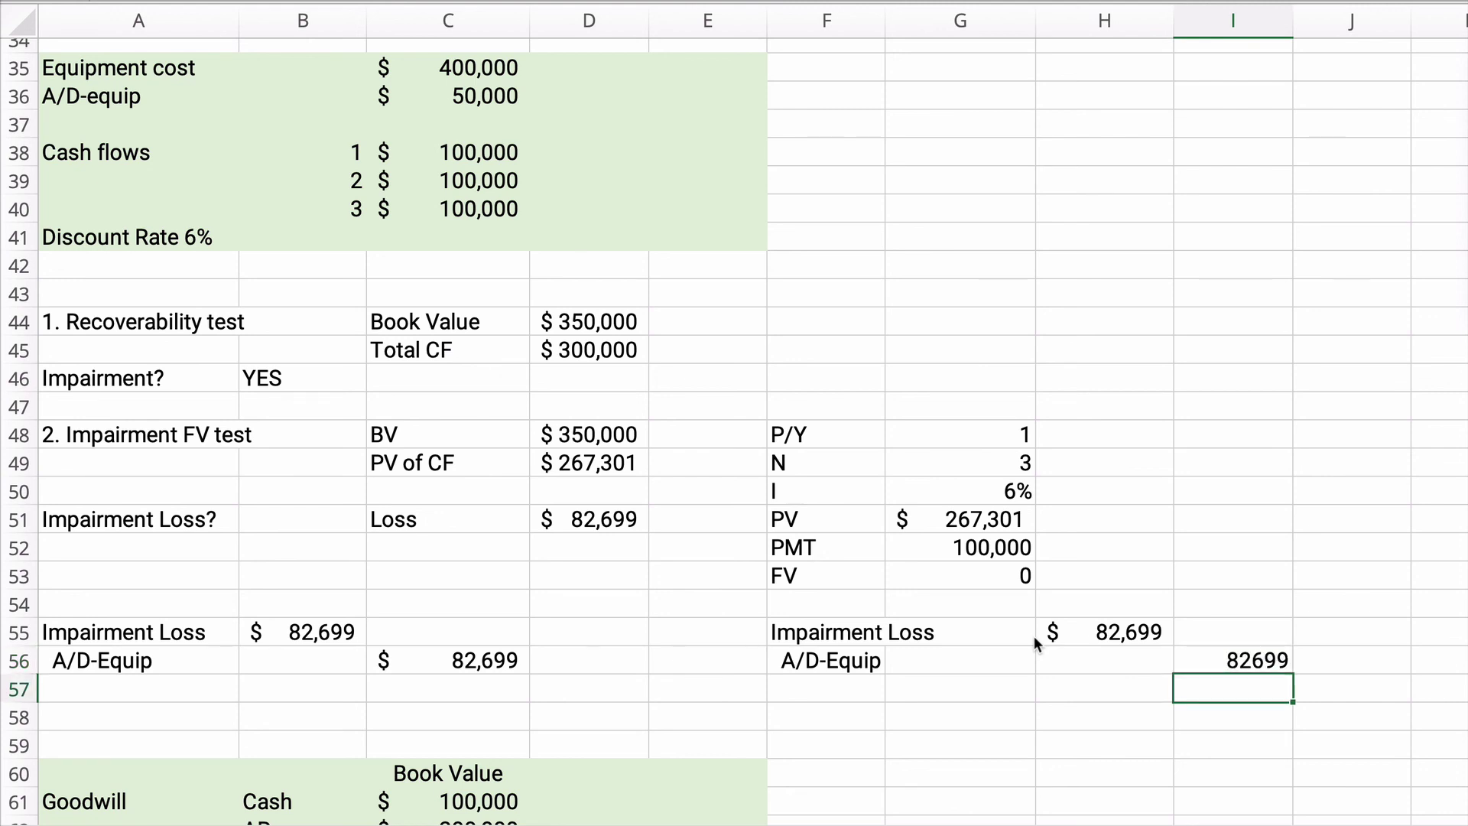
left_click(1216, 656)
left_click(1084, 628)
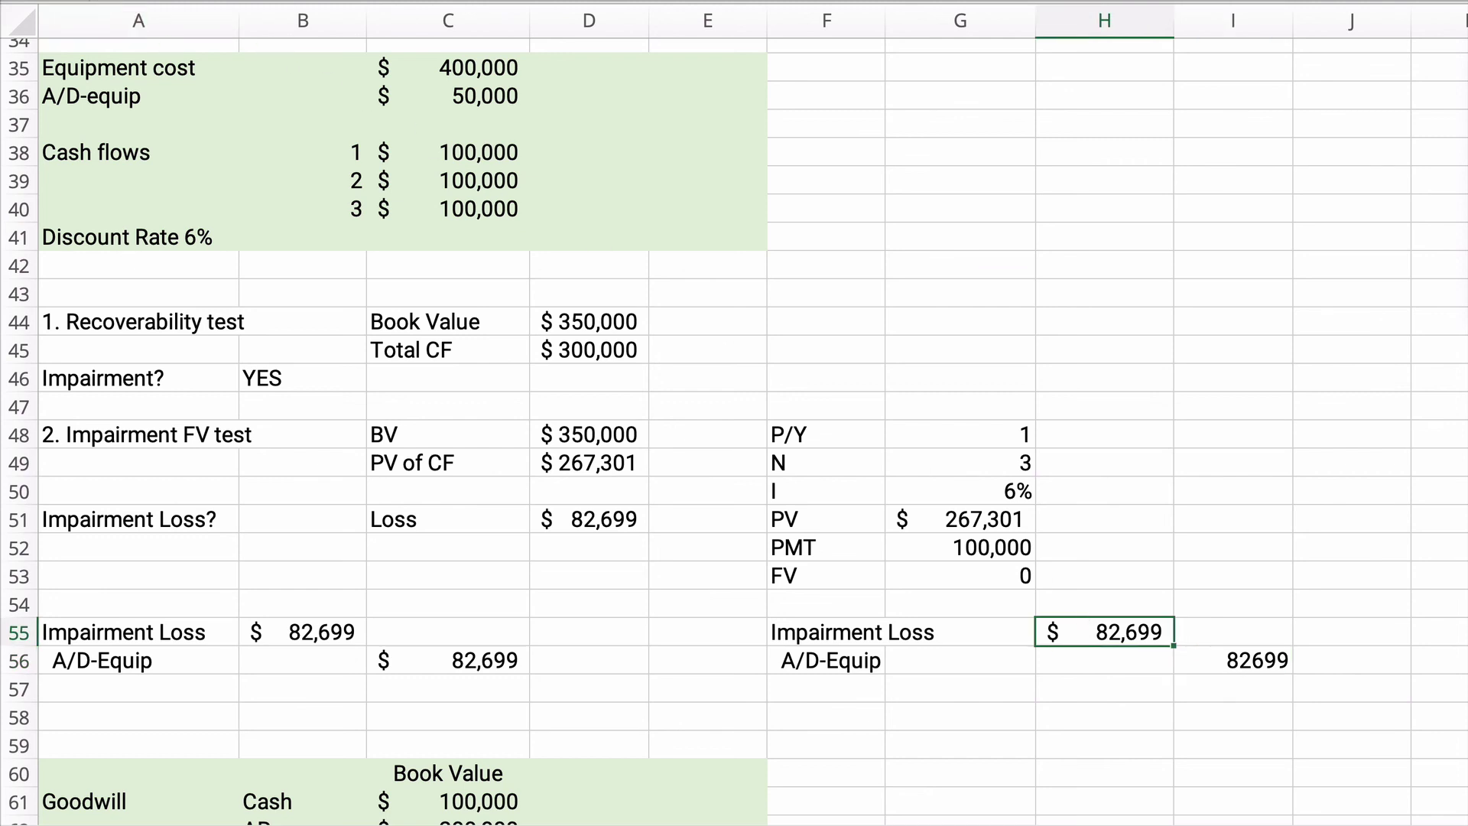
left_click(1243, 654)
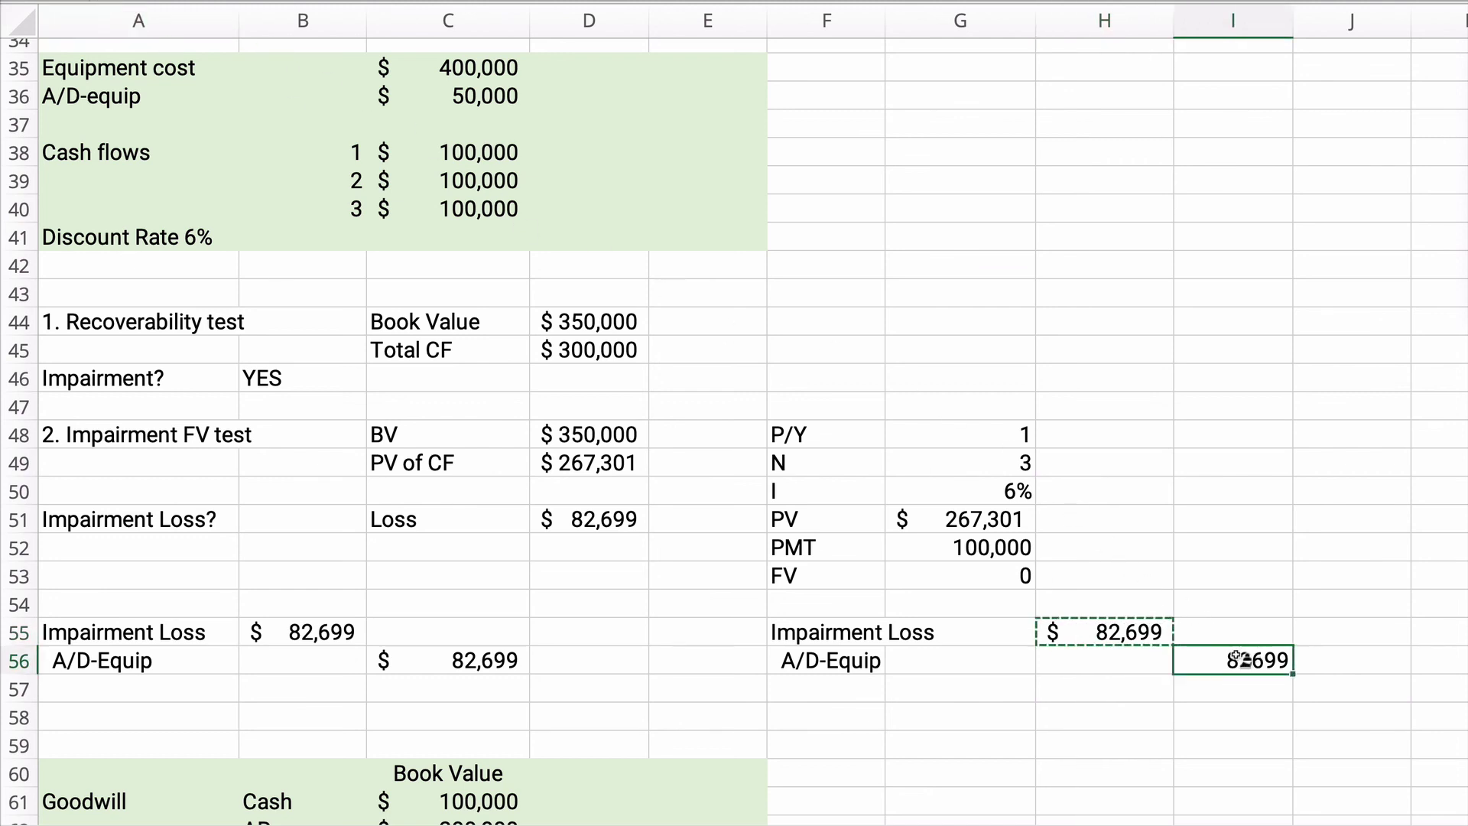
Step: Relabel the credit account from A/D-Equip to Patent
left_click(852, 633)
left_click(833, 665)
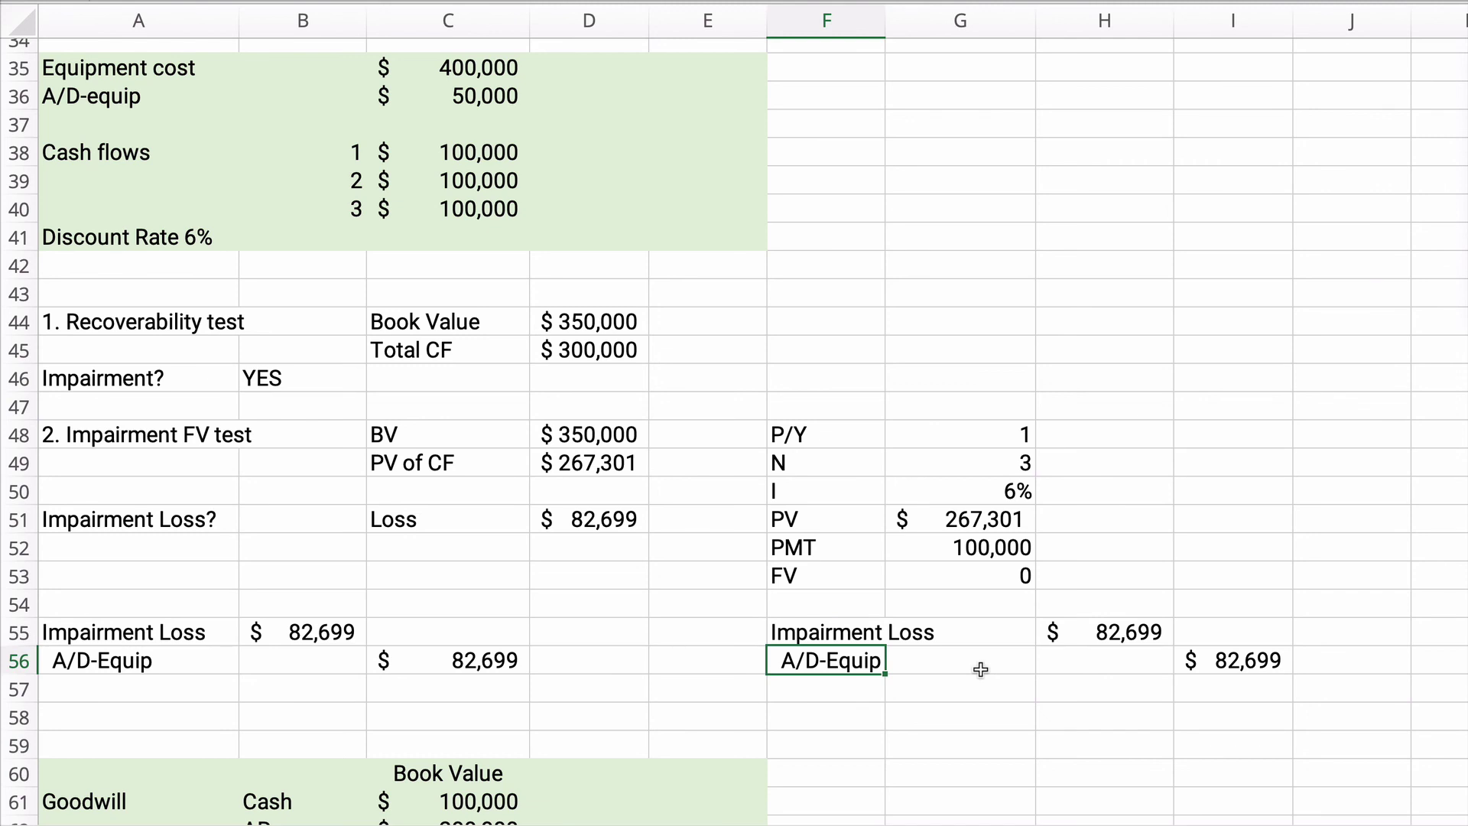
type("Paten")
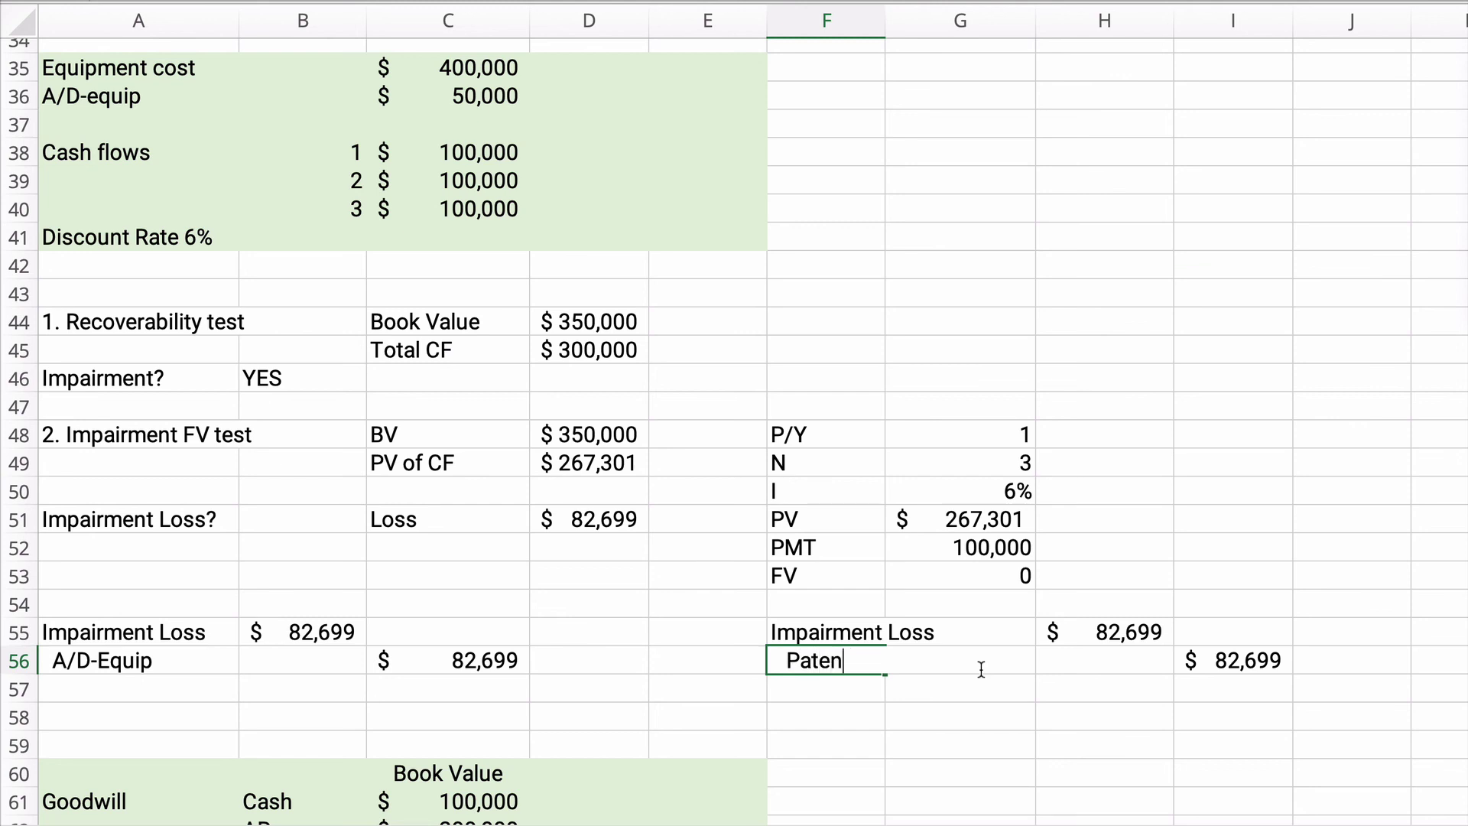
type("t")
key("Return")
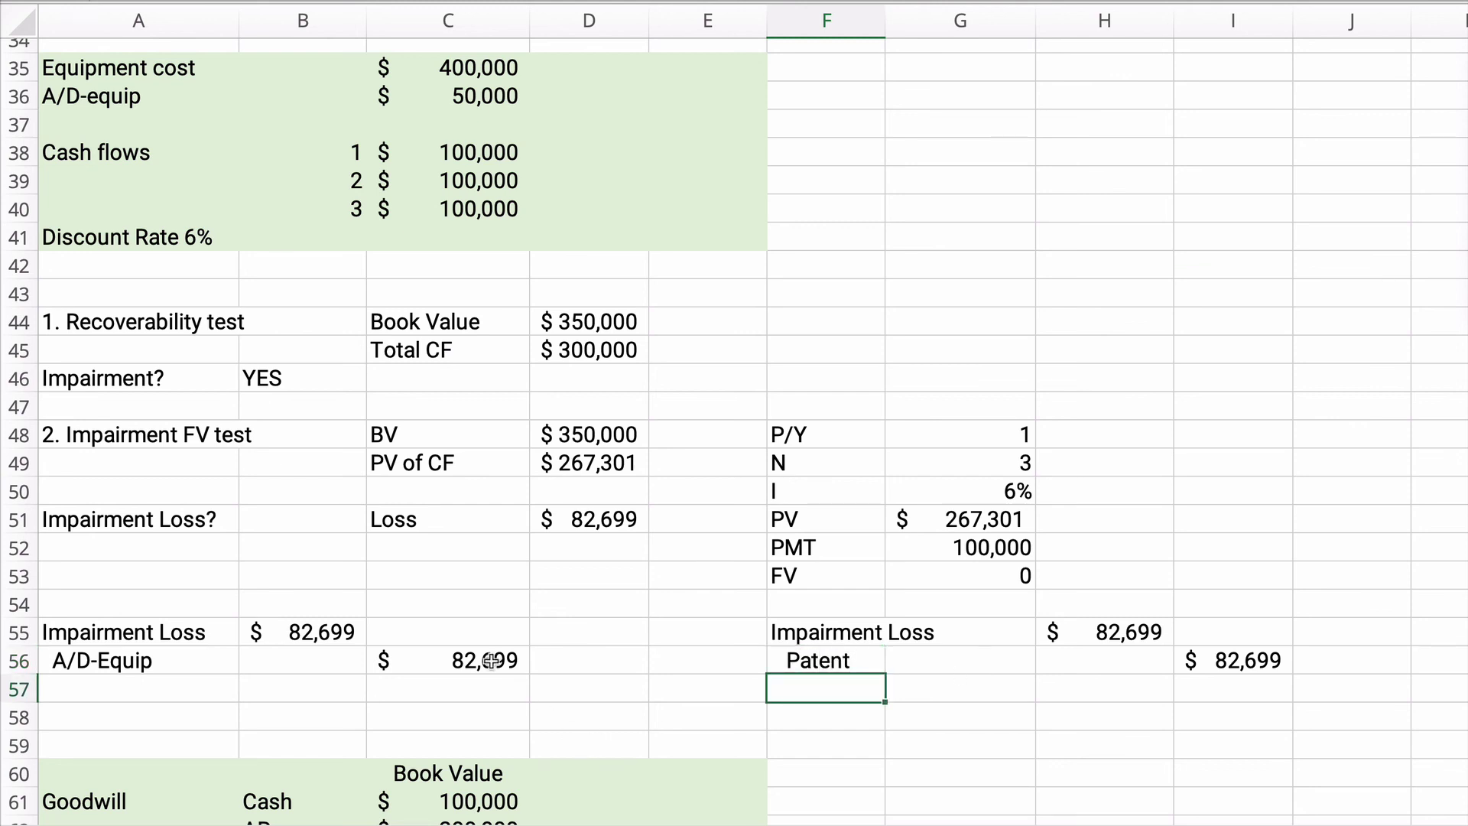
scroll(489, 661, "down", 5)
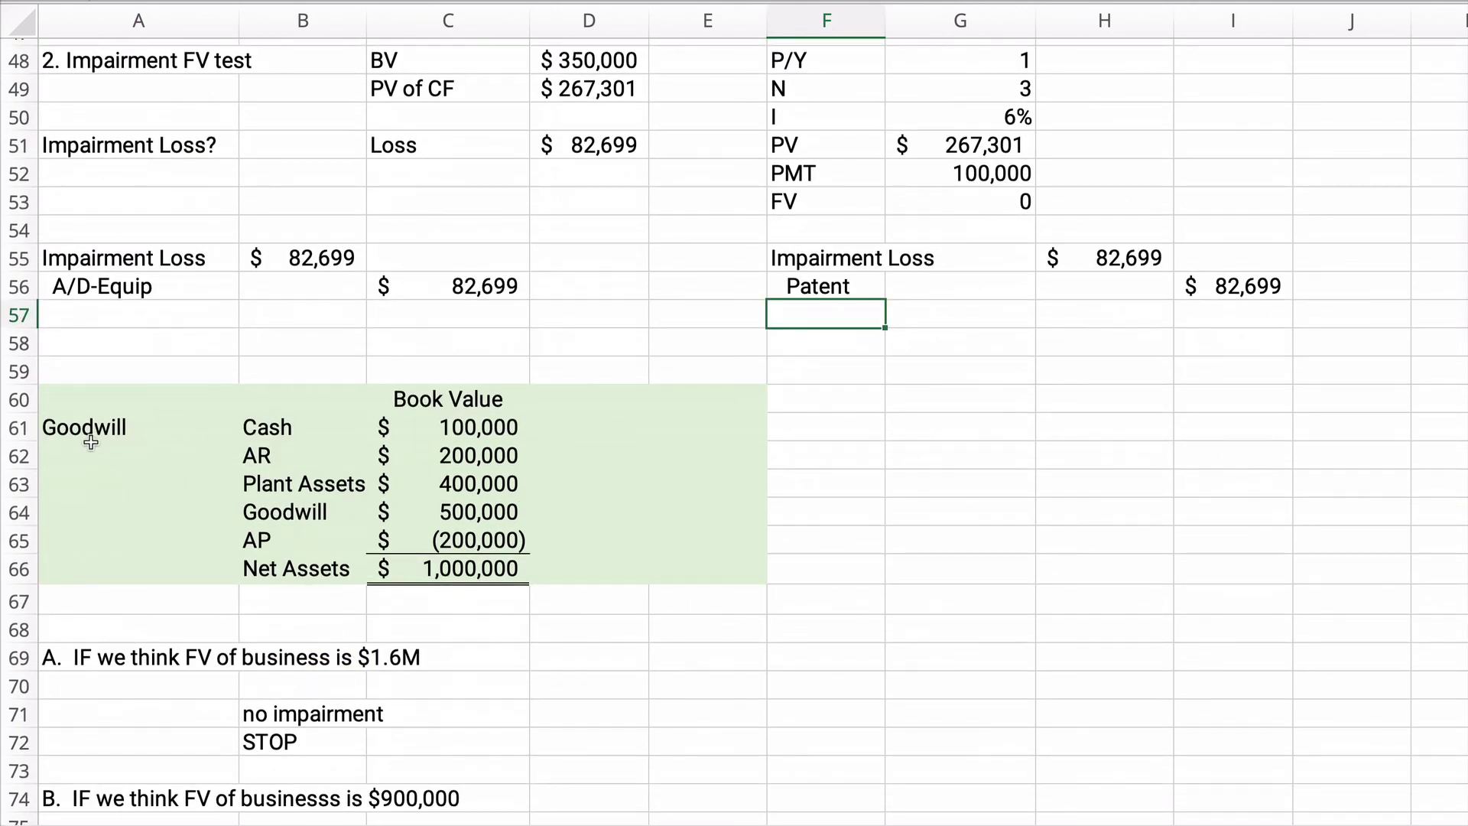
scroll(92, 442, "down", 3)
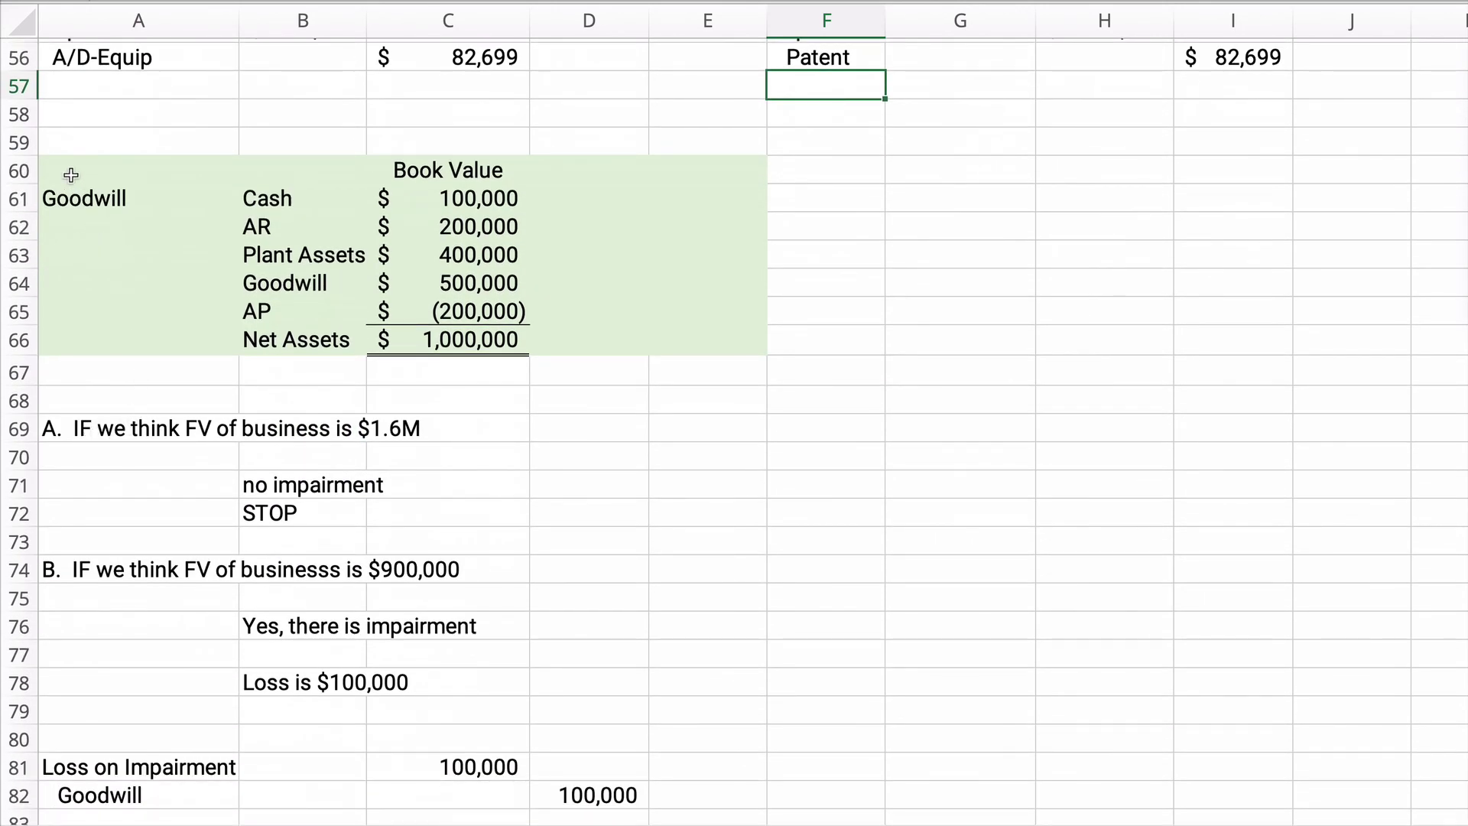
left_click_drag(69, 174, 681, 334)
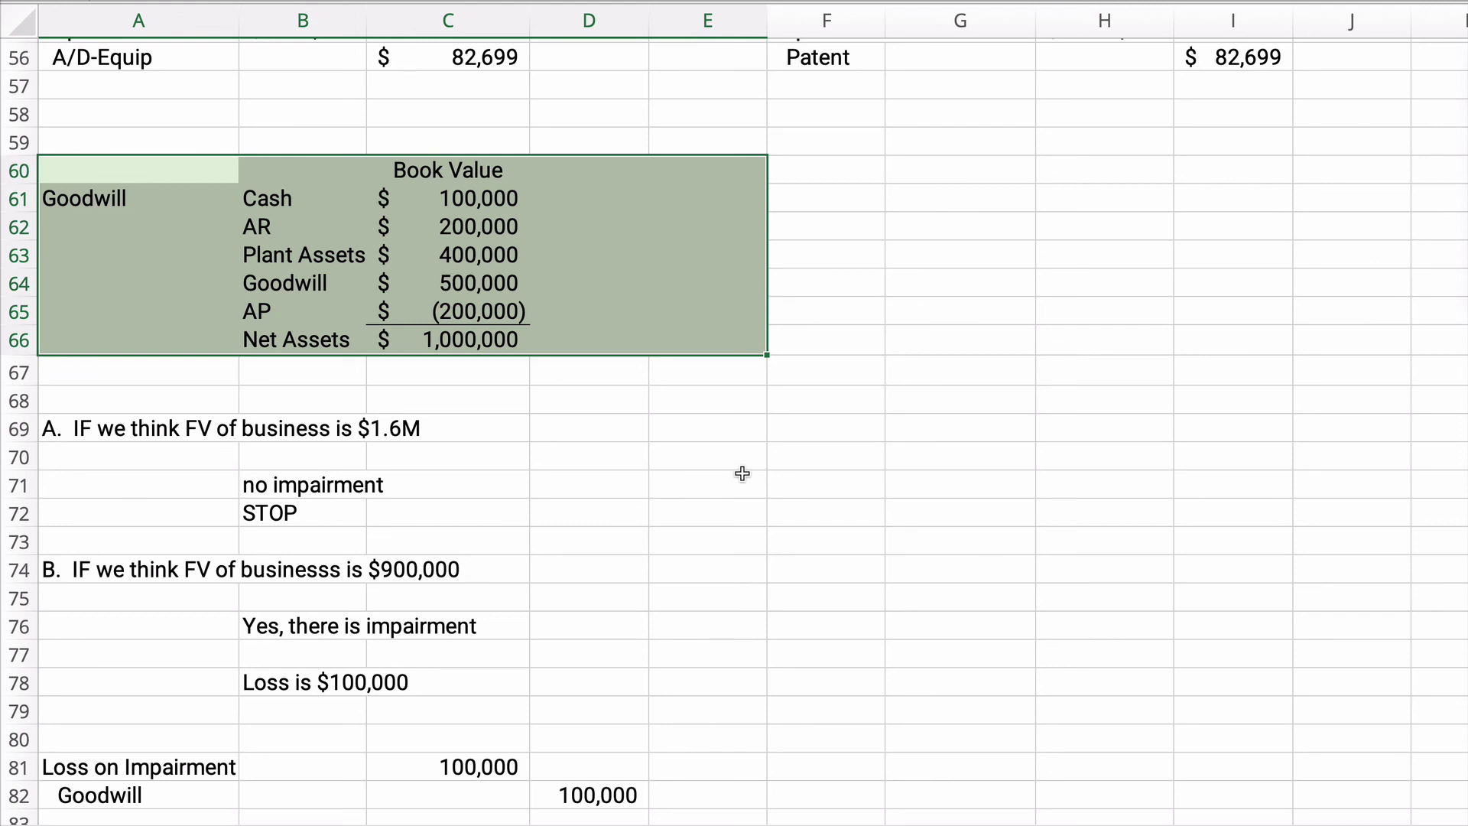
left_click(356, 248)
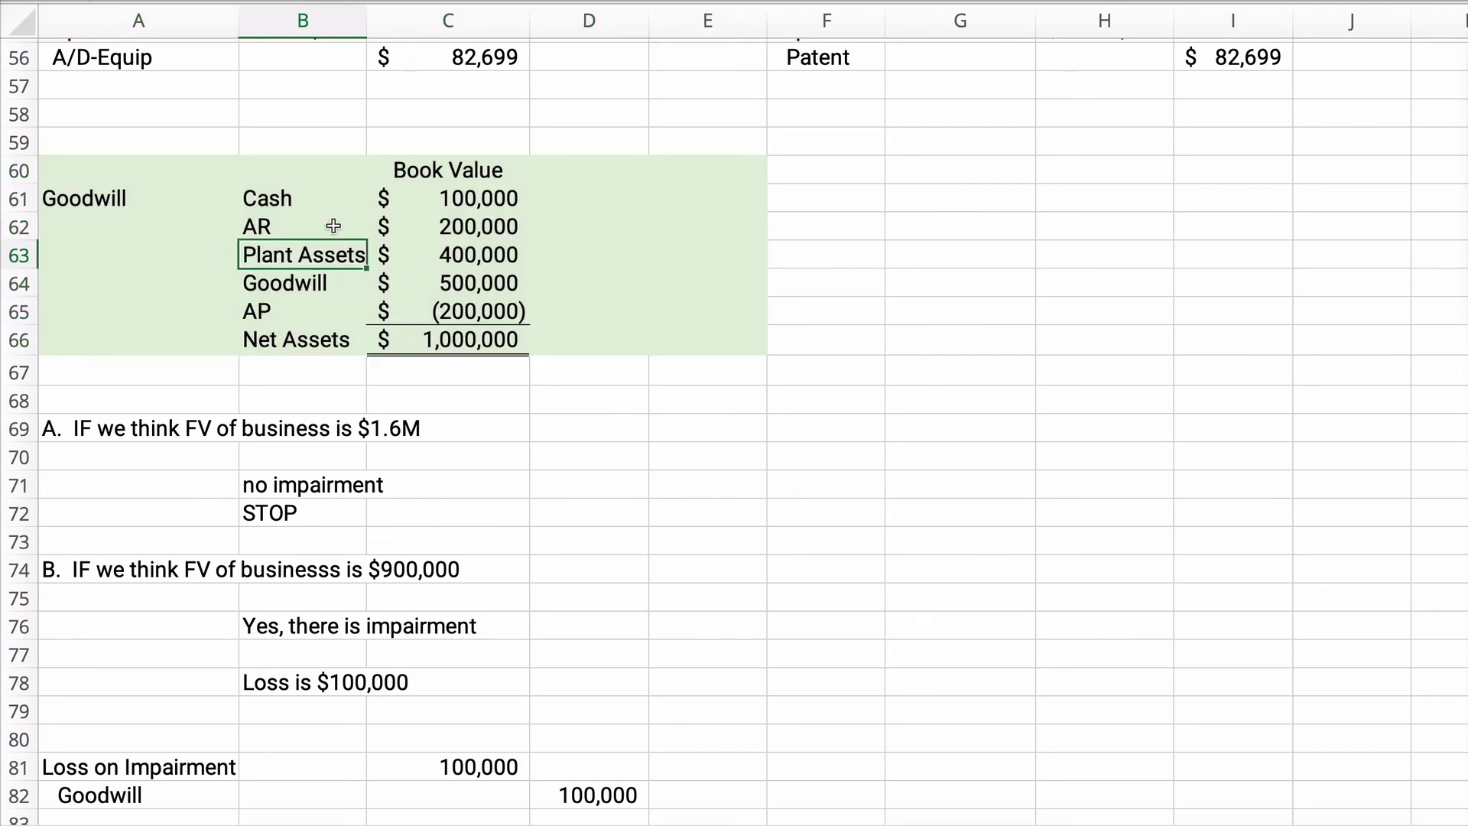
left_click_drag(277, 198, 470, 285)
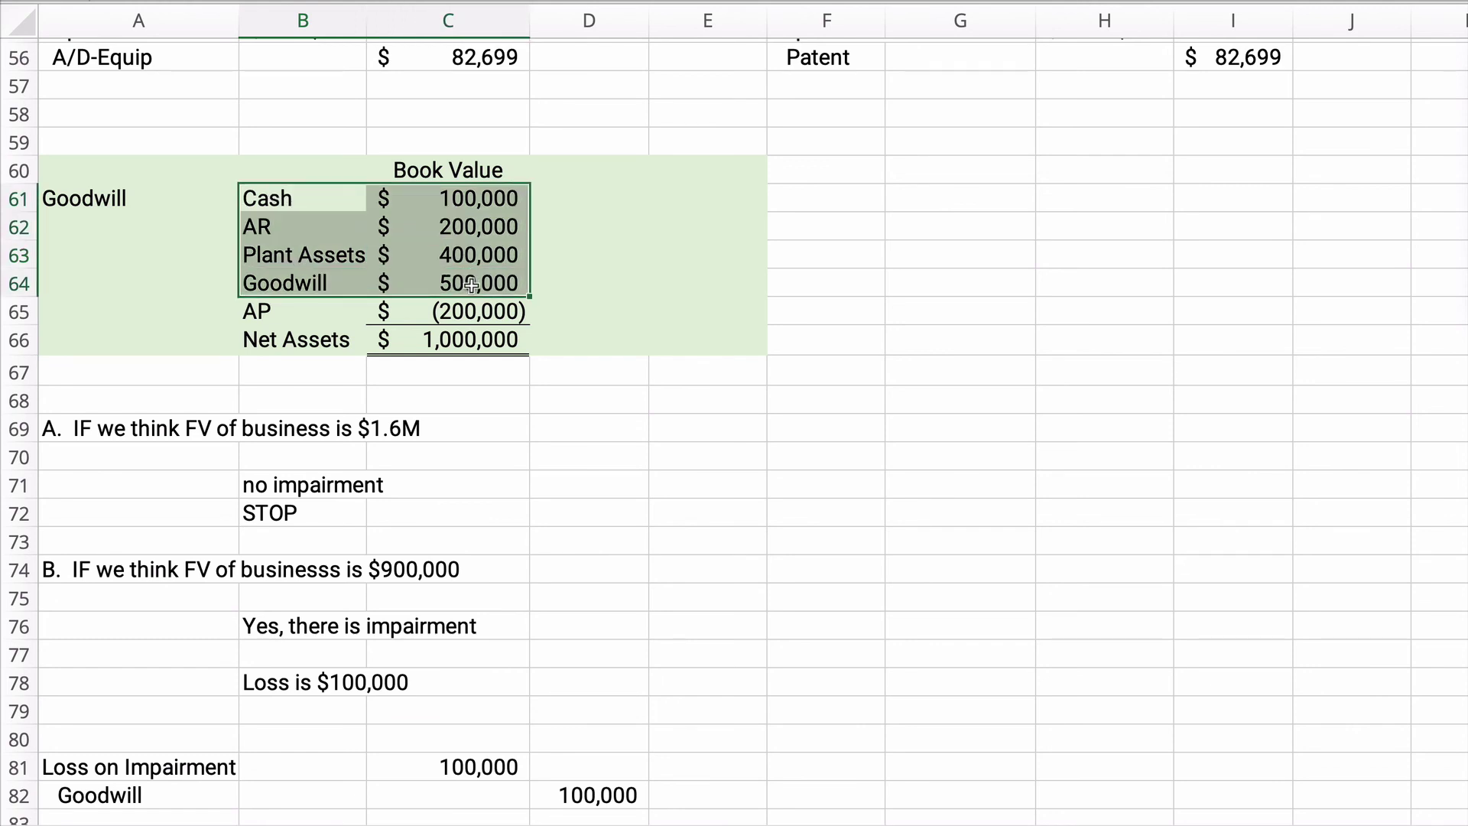
left_click_drag(294, 310, 466, 321)
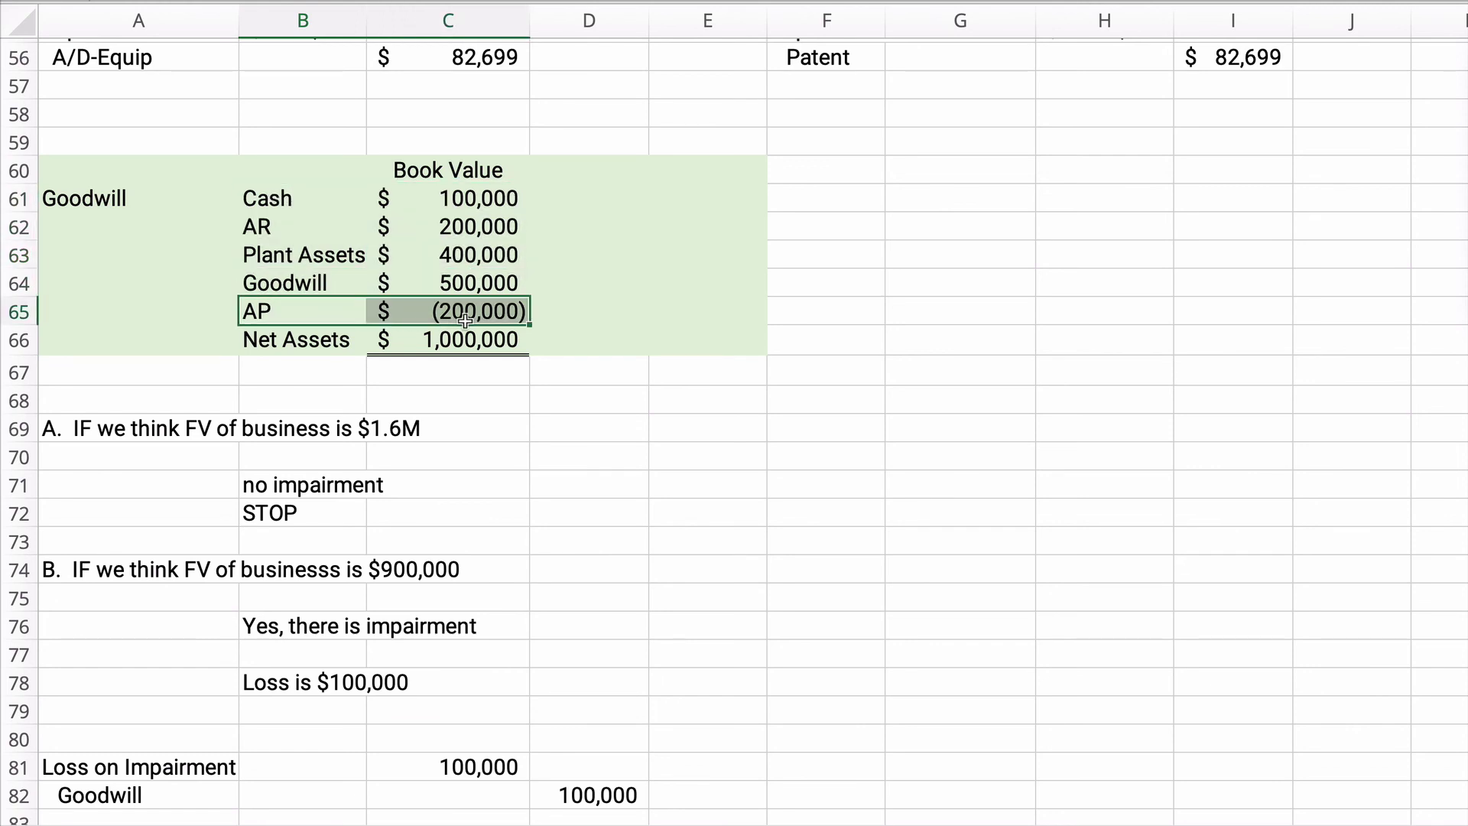
left_click_drag(306, 280, 433, 291)
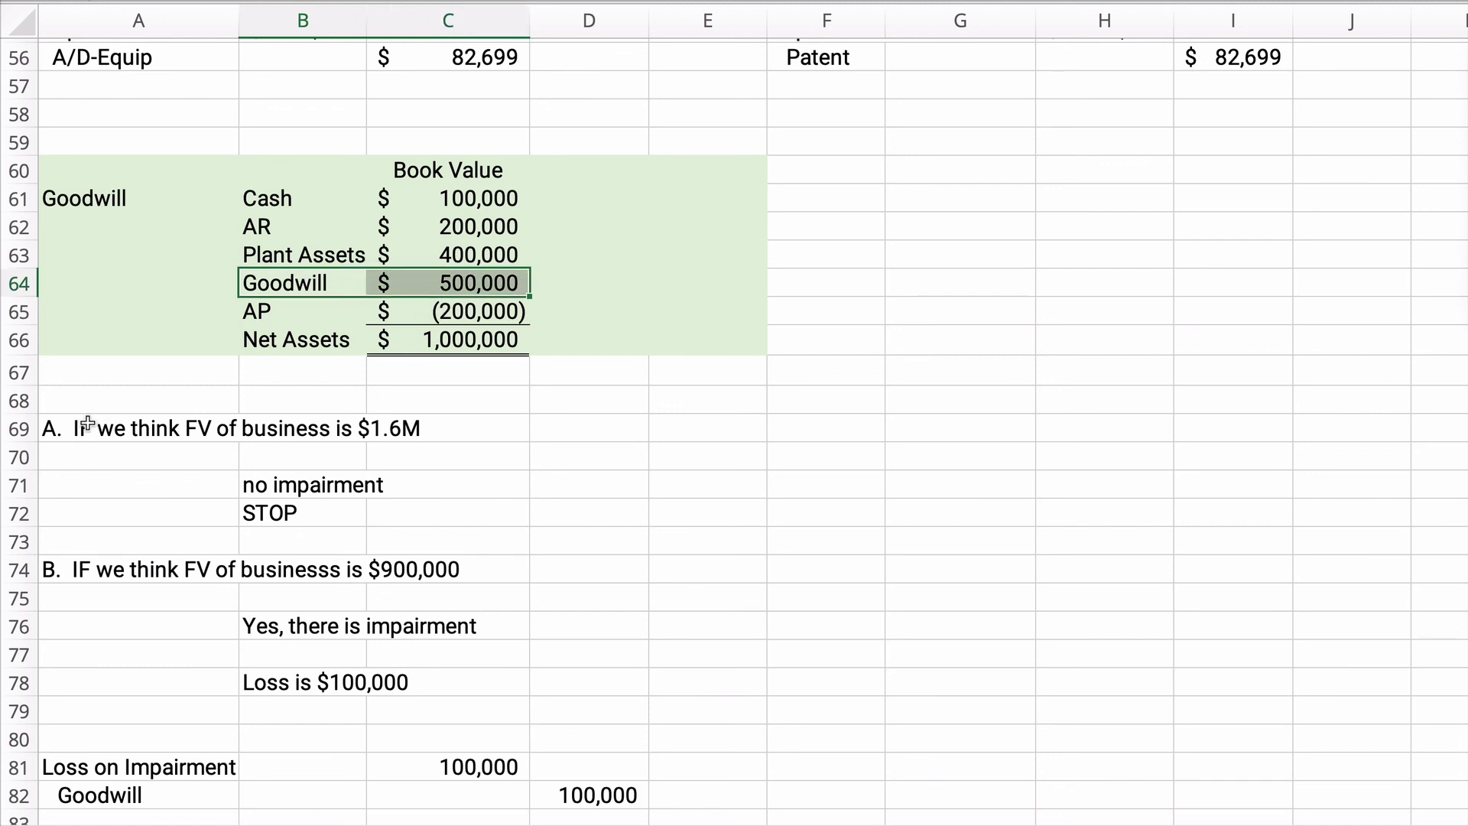
left_click(113, 439)
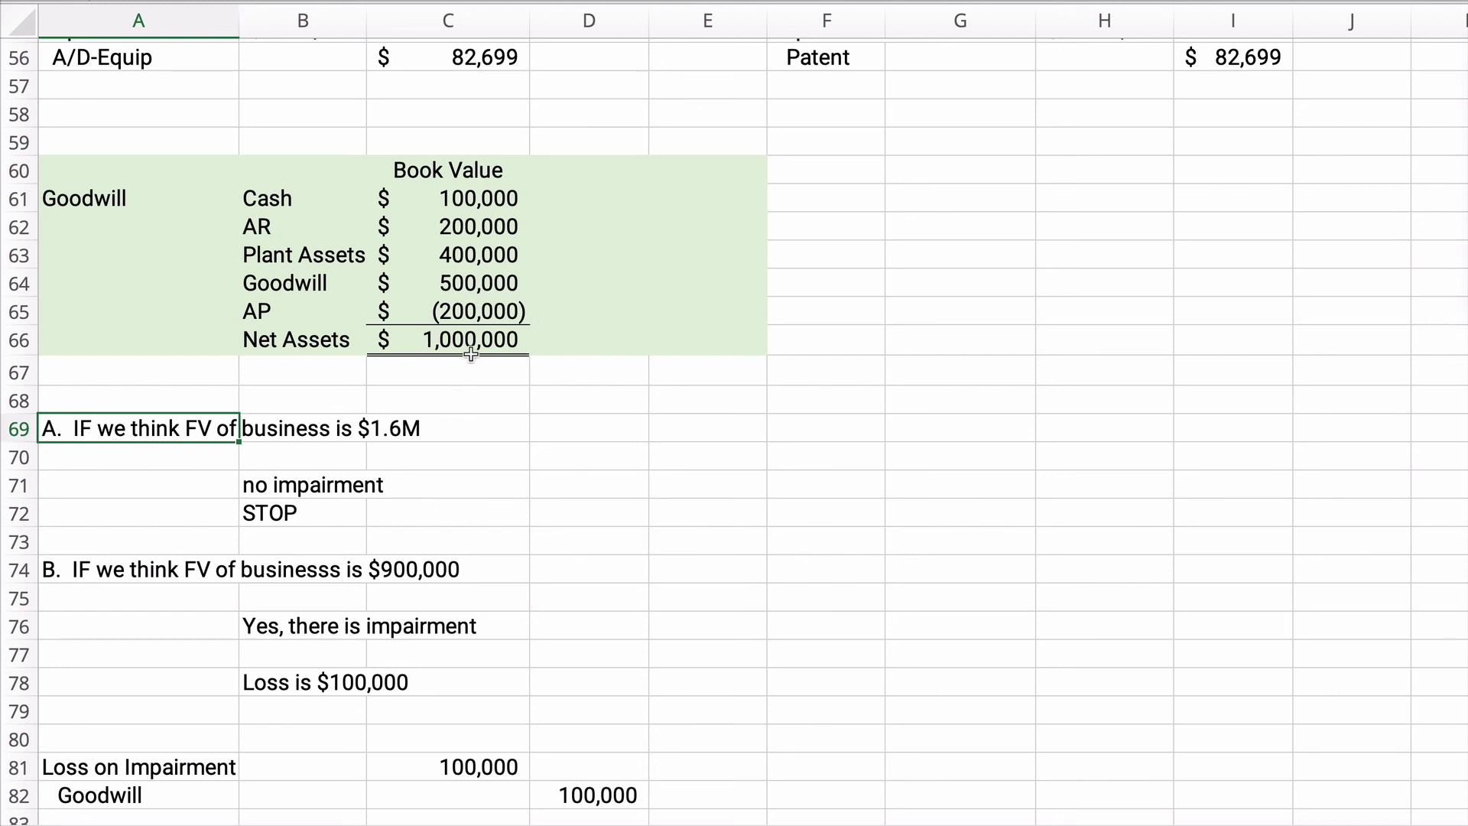
left_click(326, 484)
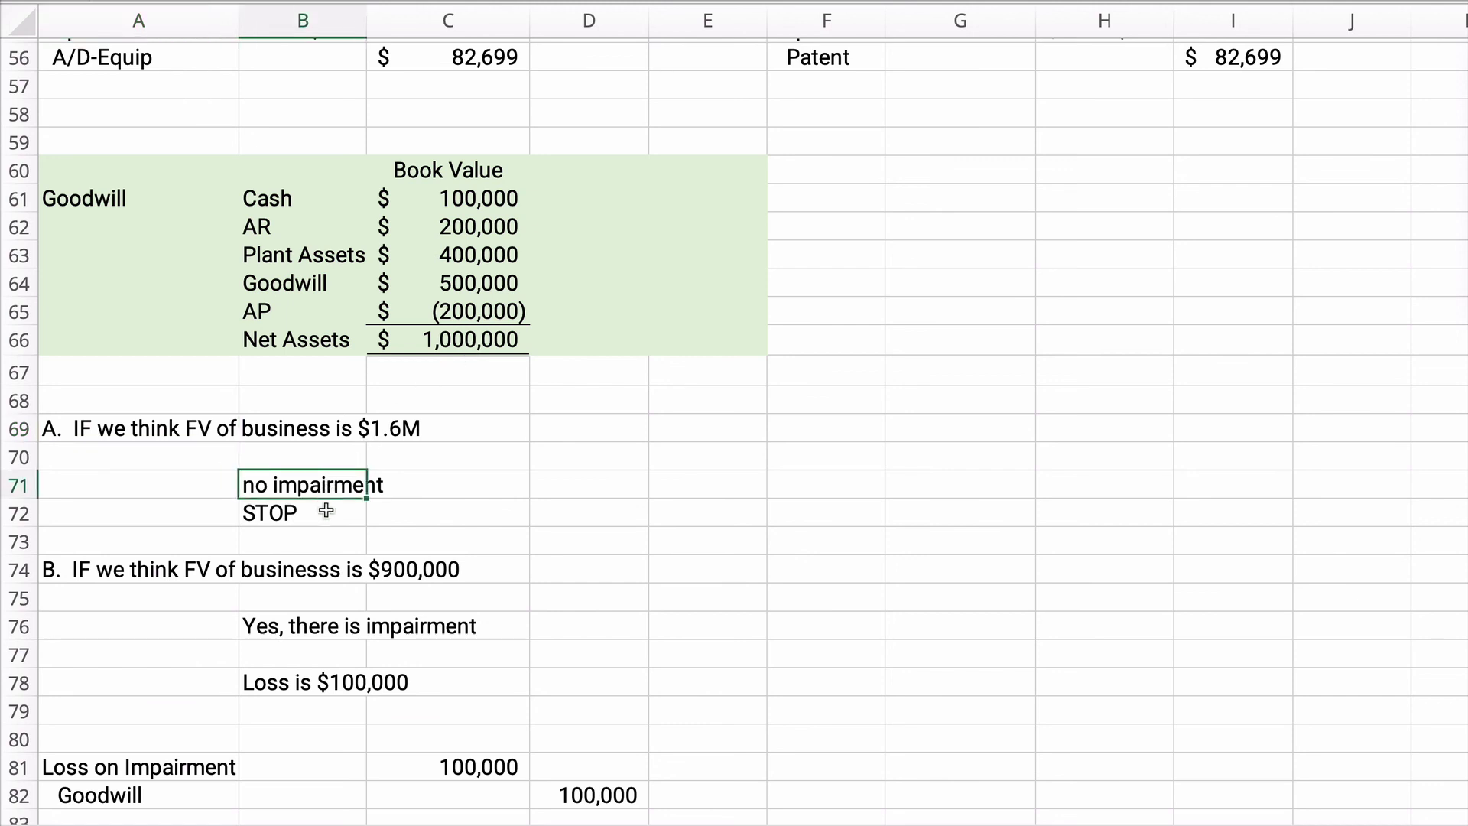
left_click(327, 513)
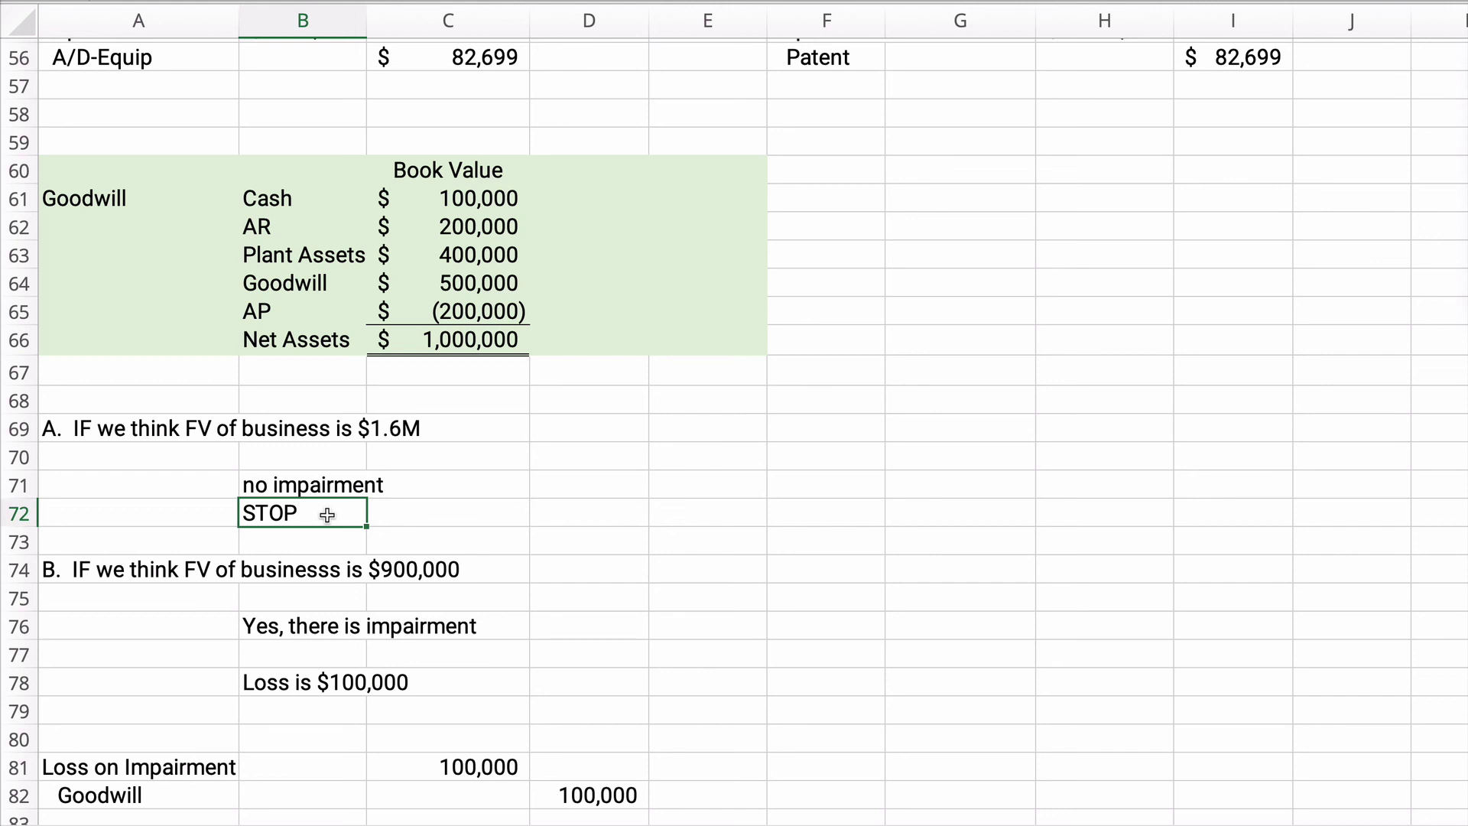
left_click_drag(80, 570, 448, 581)
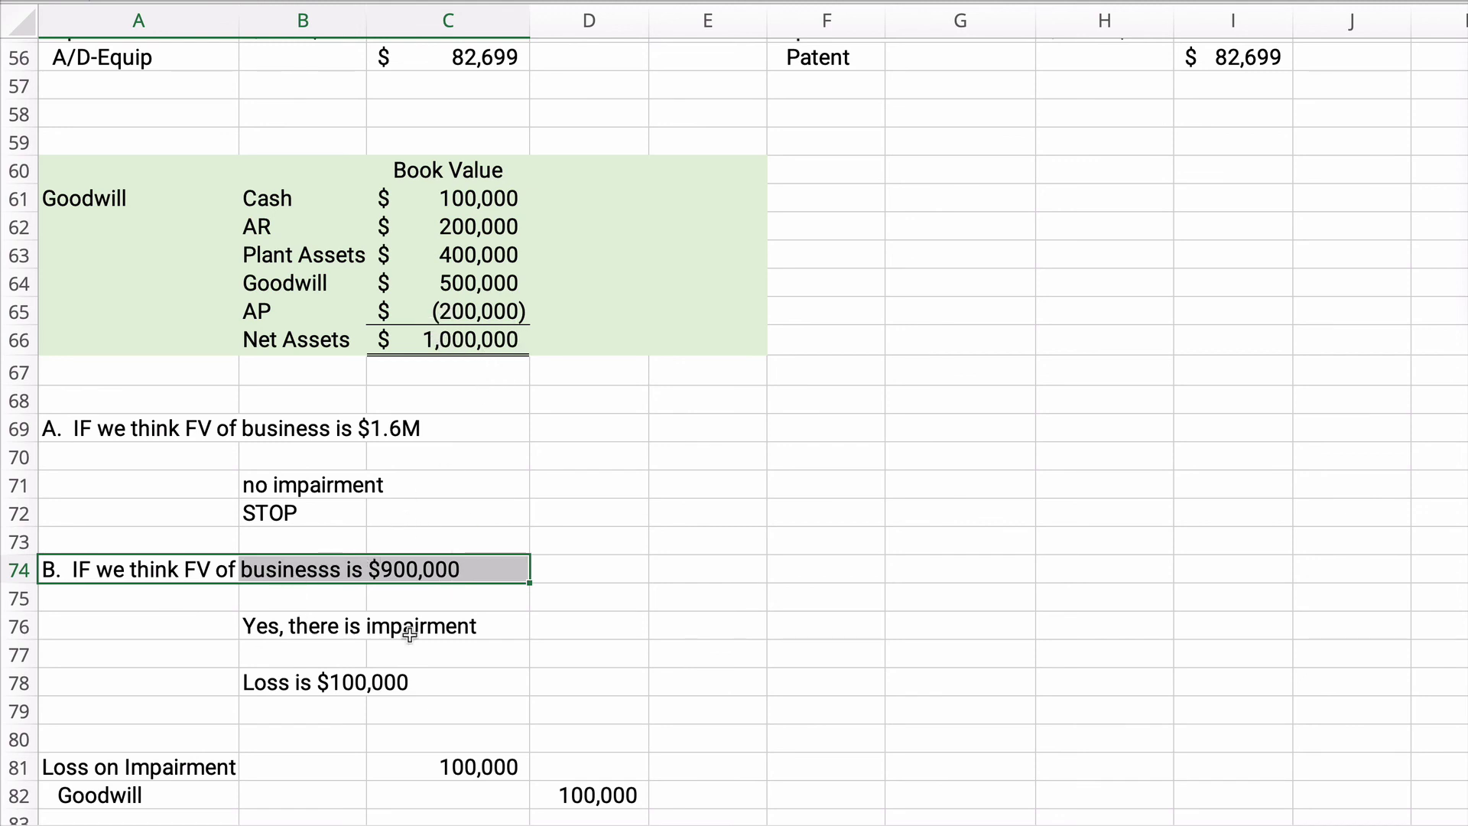
left_click(298, 688)
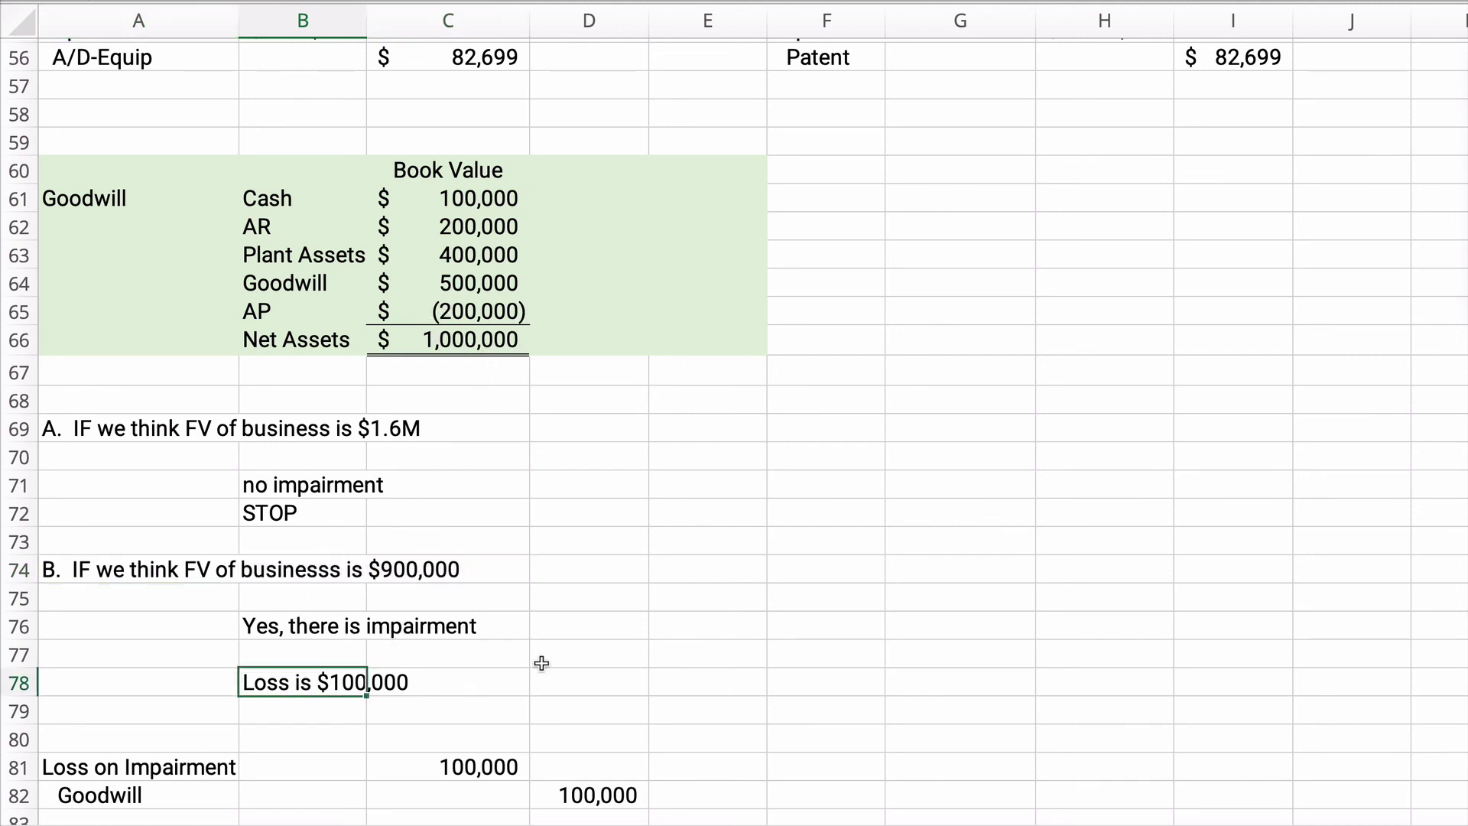
scroll(555, 672, "down", 2)
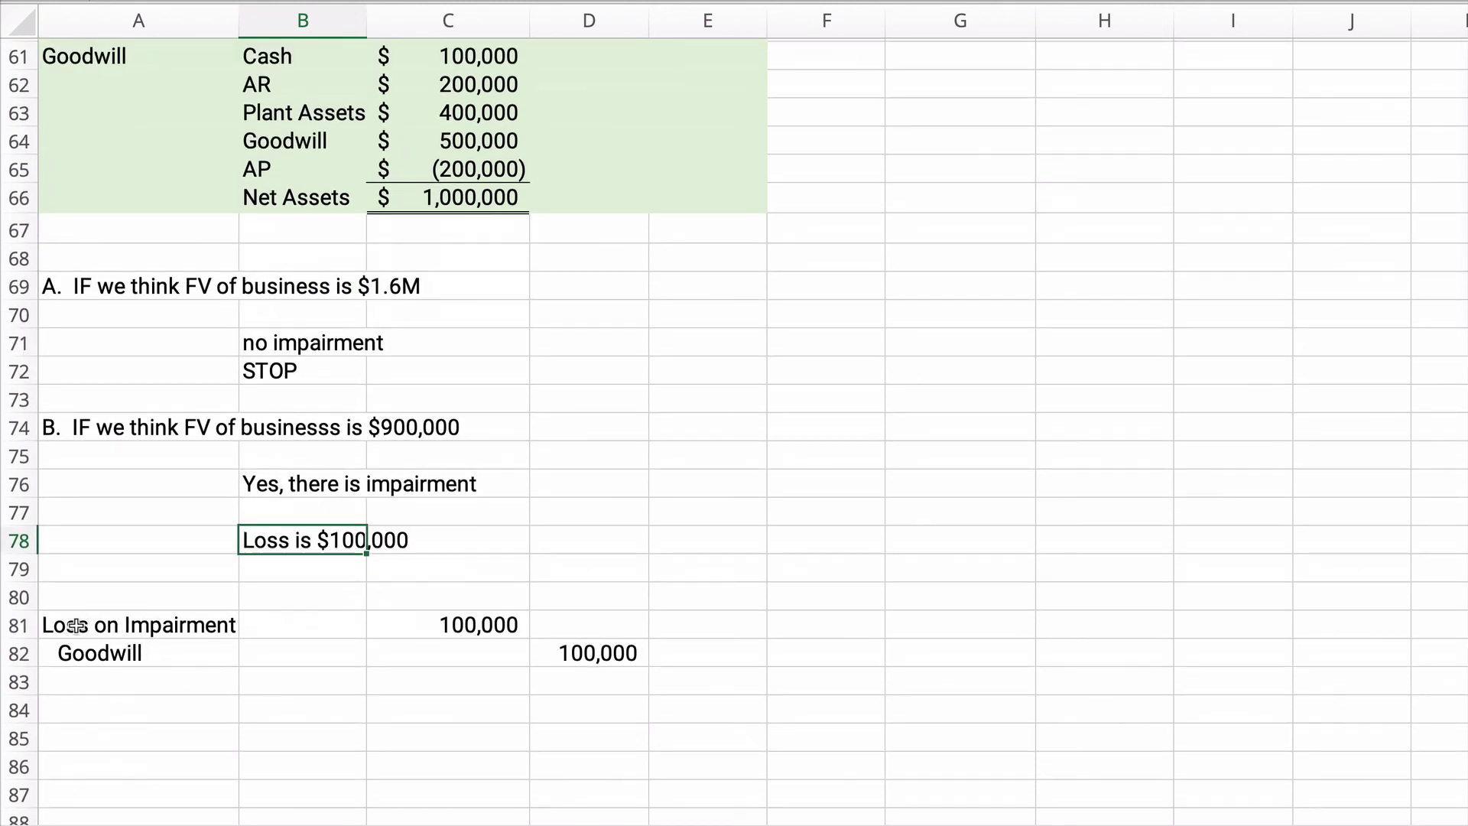
left_click_drag(76, 623, 153, 653)
left_click_drag(303, 653, 603, 653)
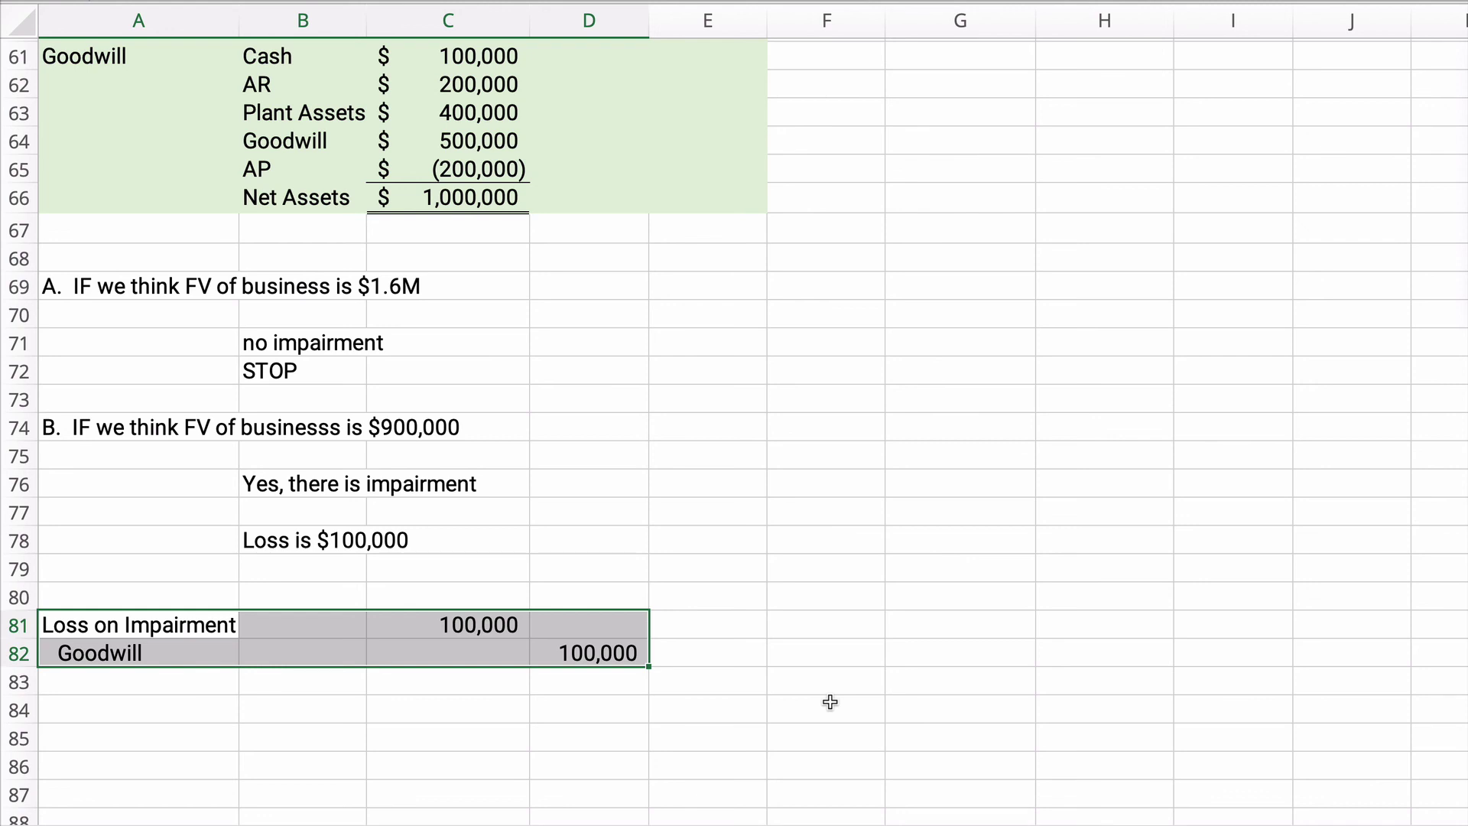
scroll(688, 539, "up", 1)
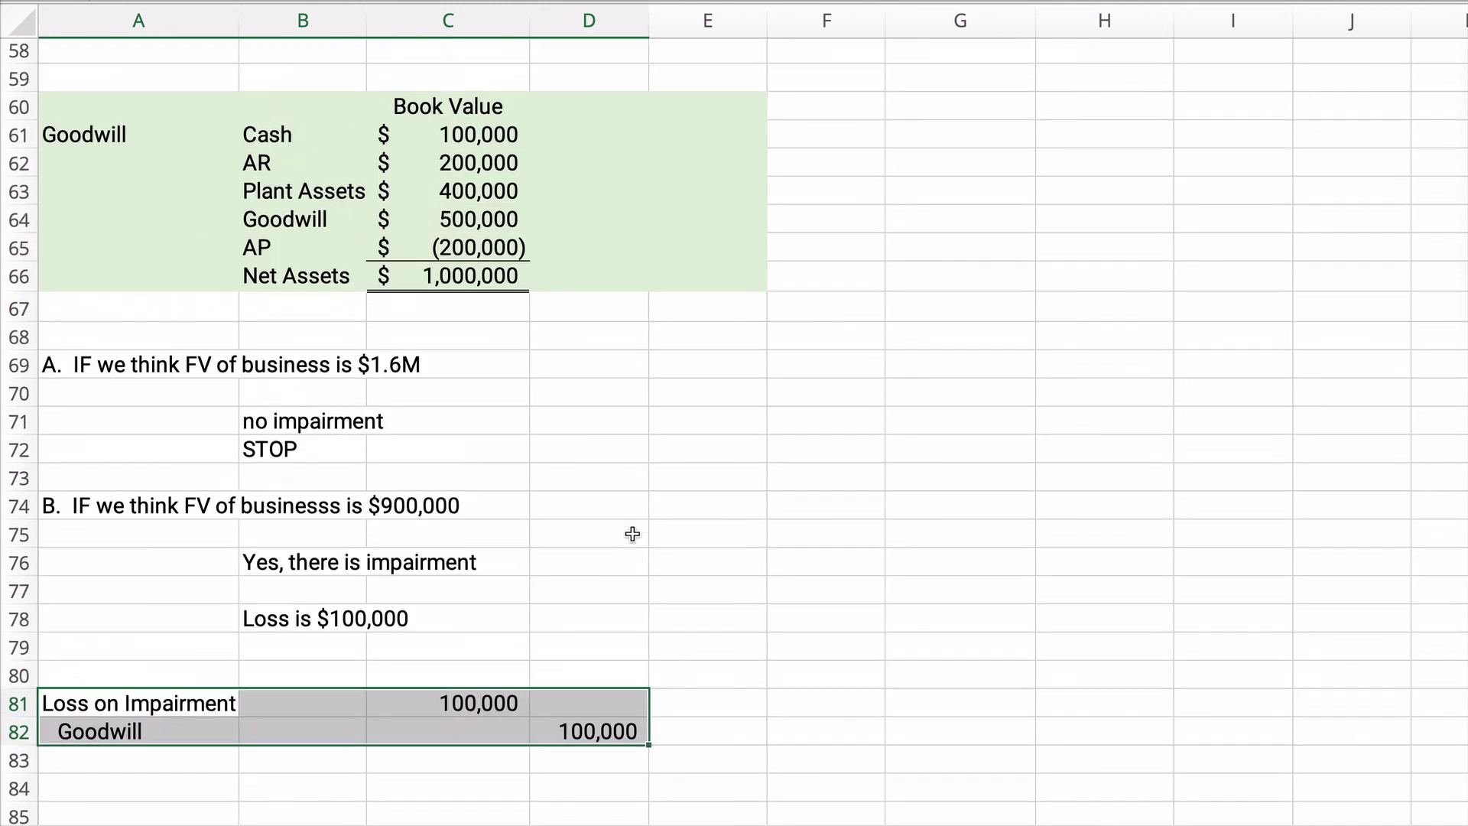
Step: Copy the full Book Value table from B60:C66 to F79
left_click_drag(461, 145, 485, 291)
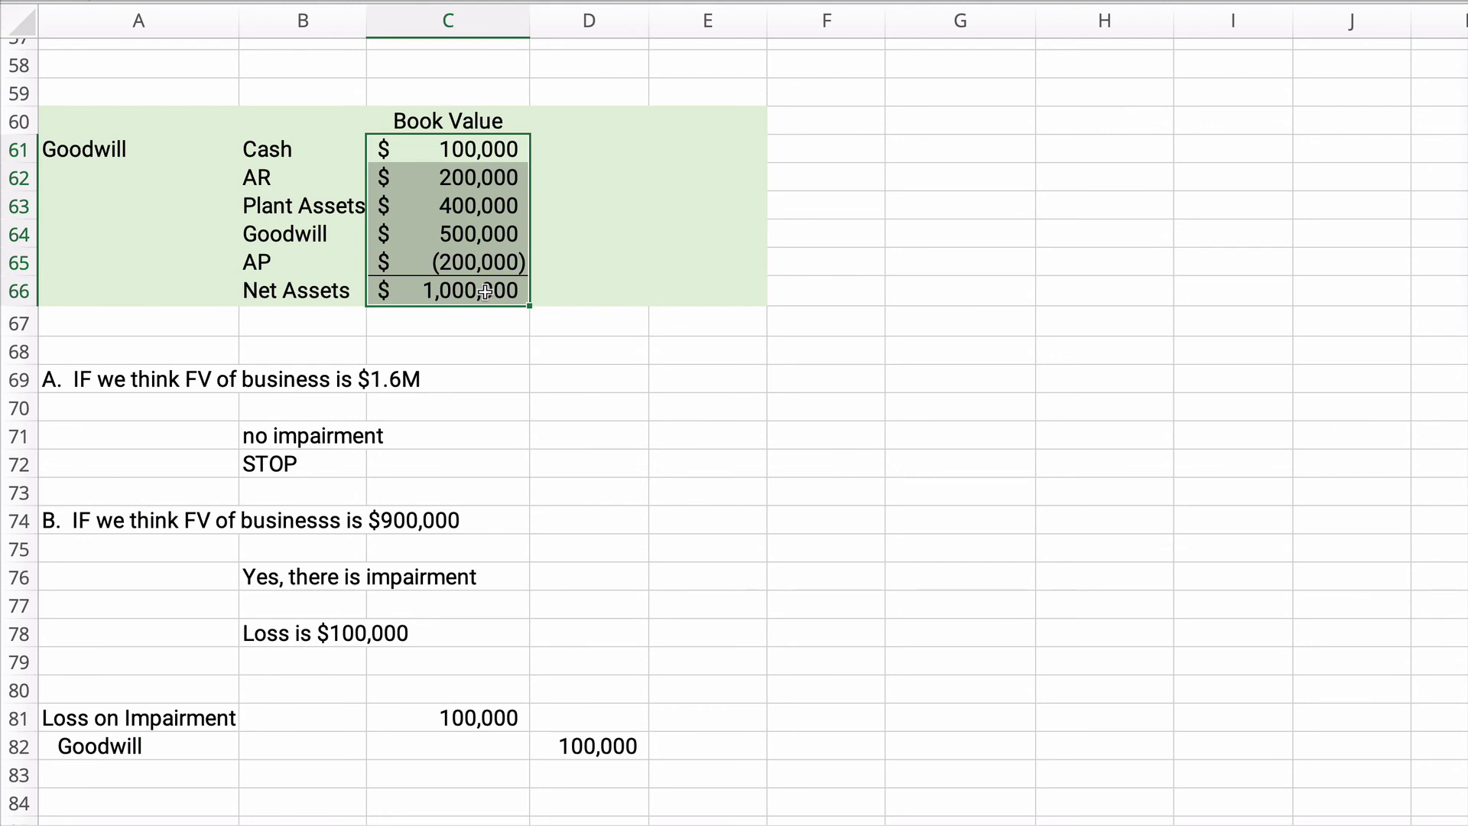
key("ctrl+c")
scroll(812, 592, "down", 1)
left_click(828, 651)
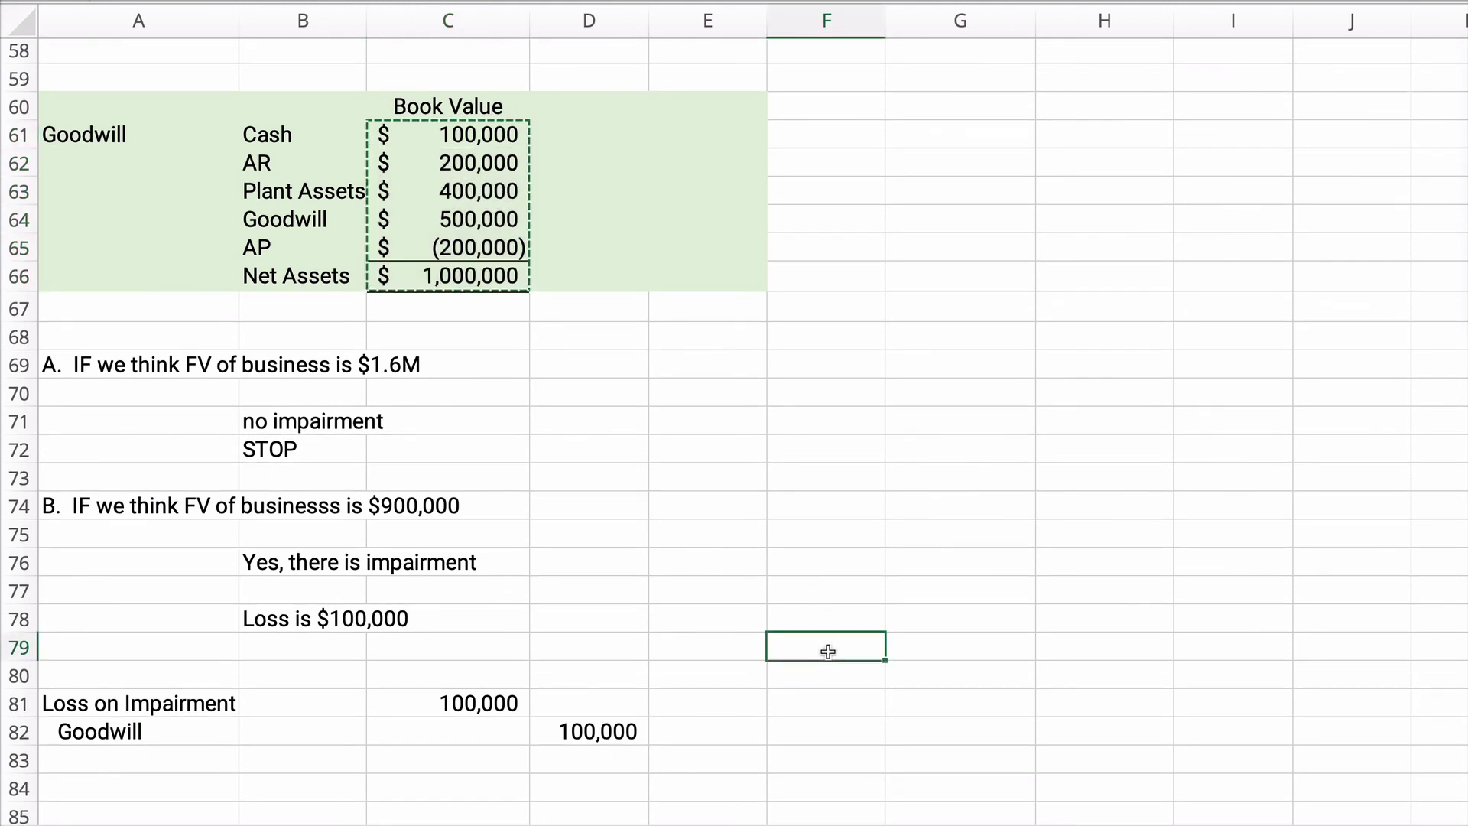
key("ctrl+v")
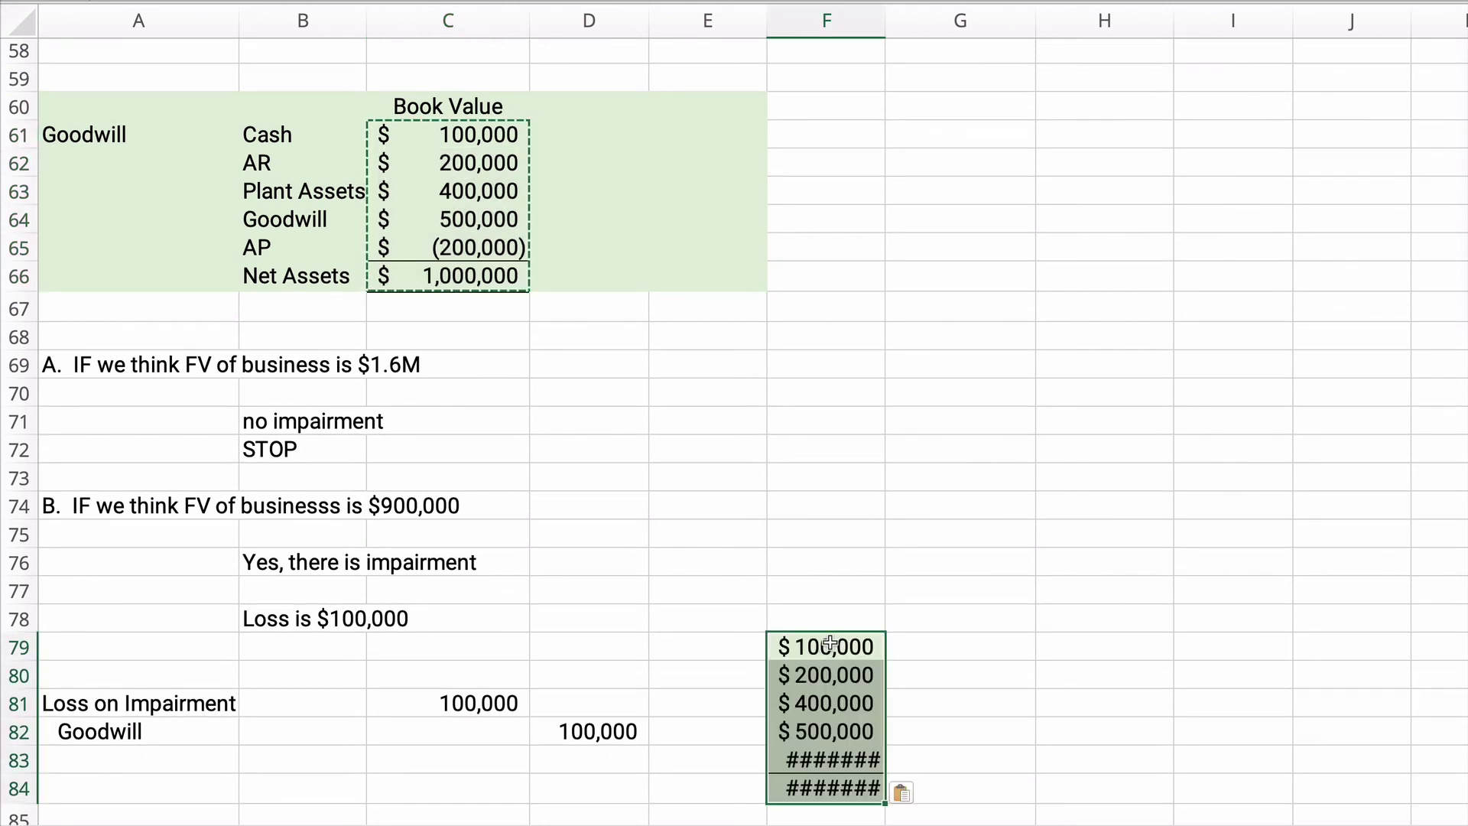
scroll(830, 644, "down", 2)
scroll(817, 604, "up", 3)
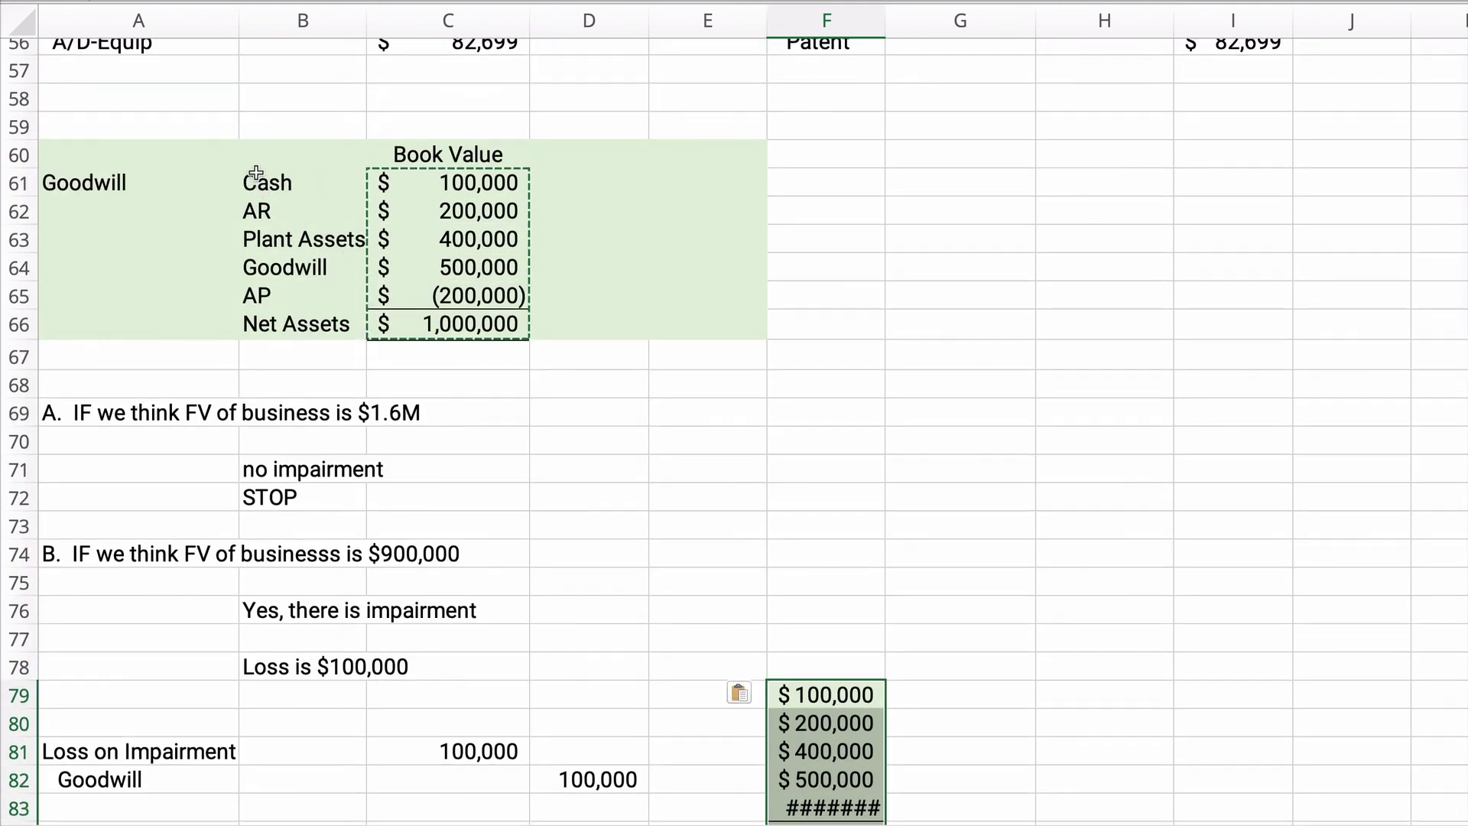
mouse_move(255, 153)
left_mouse_down()
mouse_move(551, 352)
mouse_move(509, 321)
left_mouse_up()
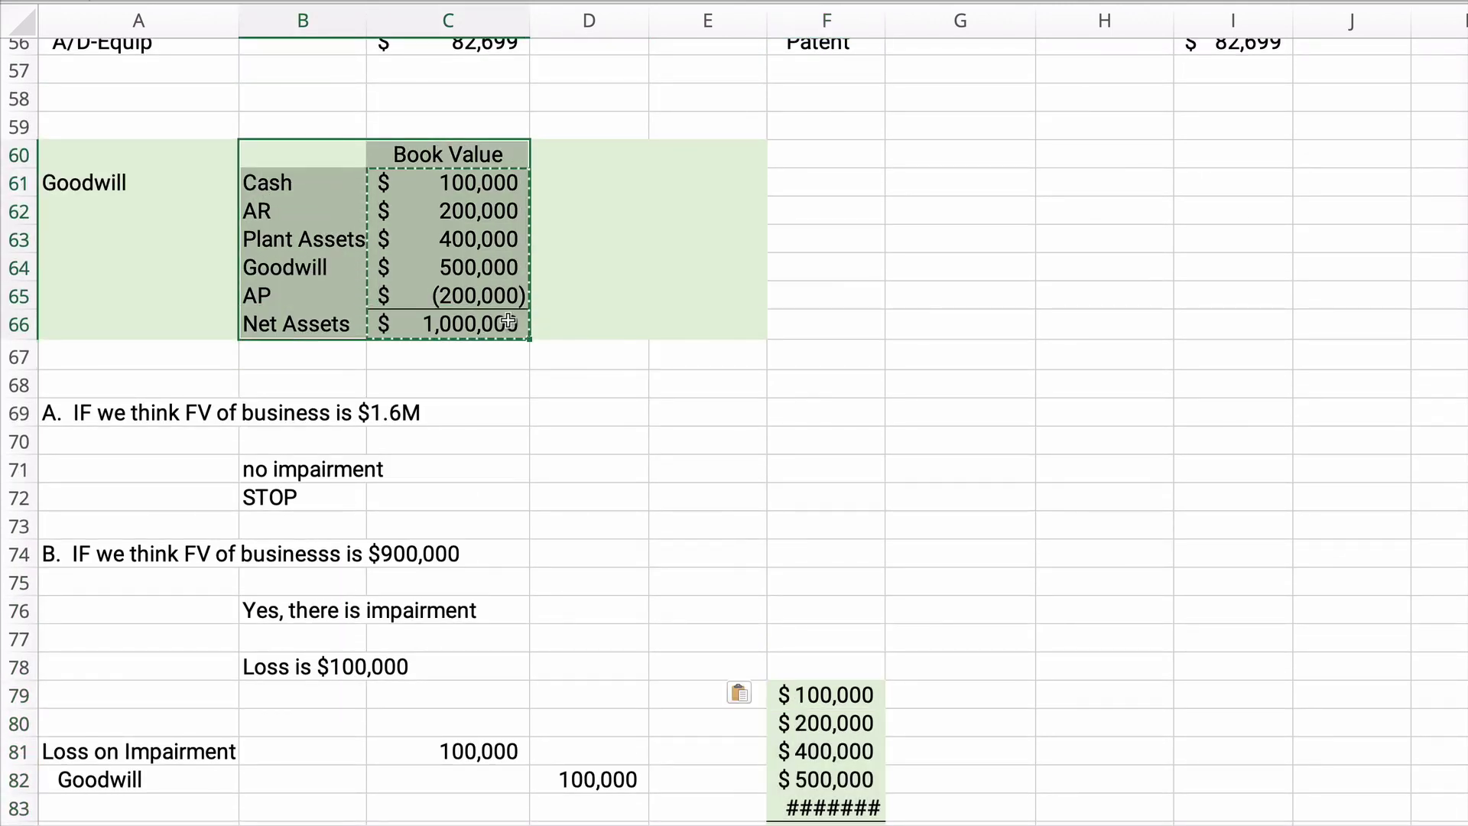
key("ctrl+c")
scroll(753, 530, "down", 2)
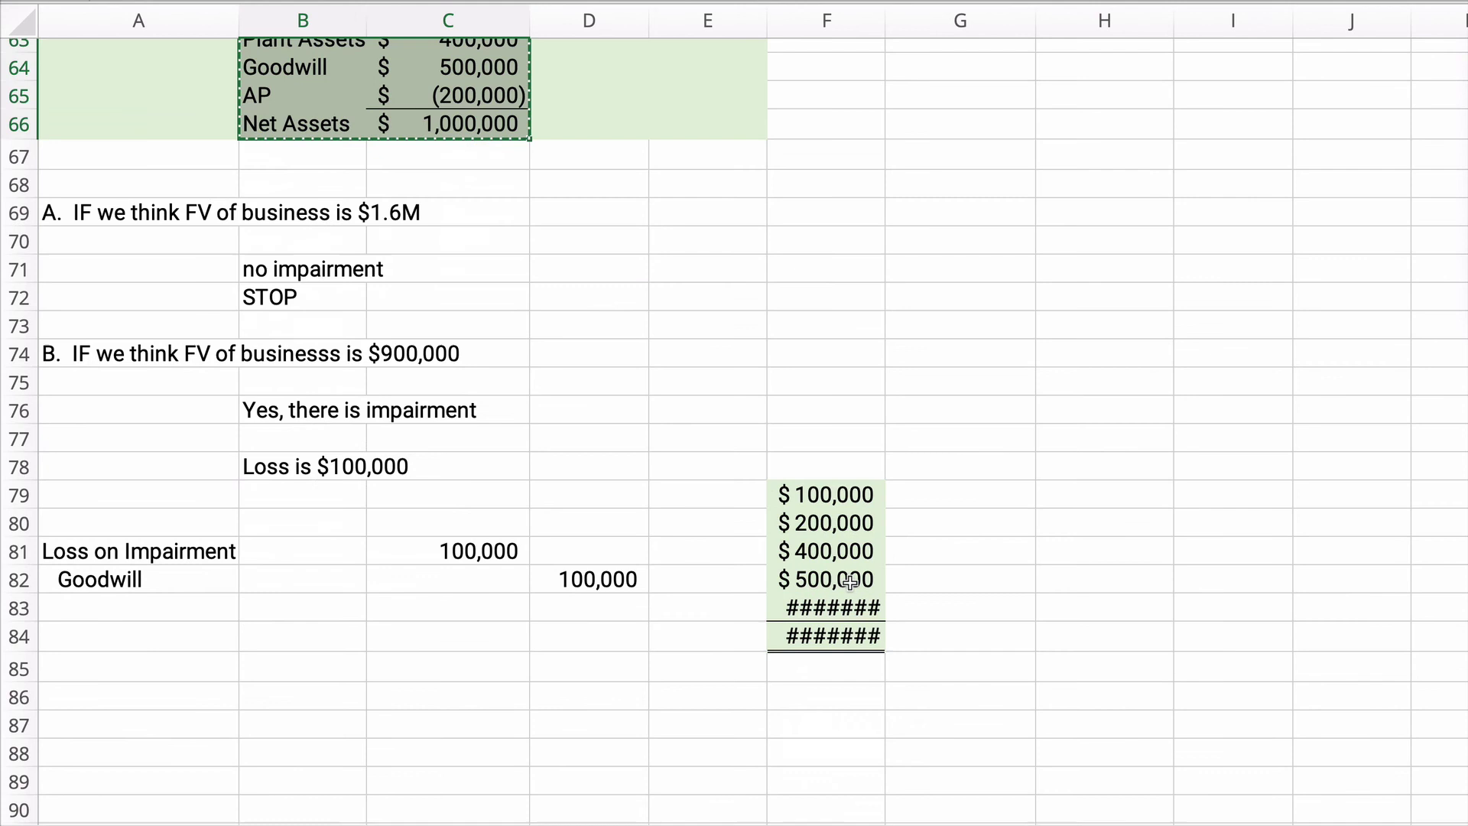
left_click(817, 497)
key("ctrl+v")
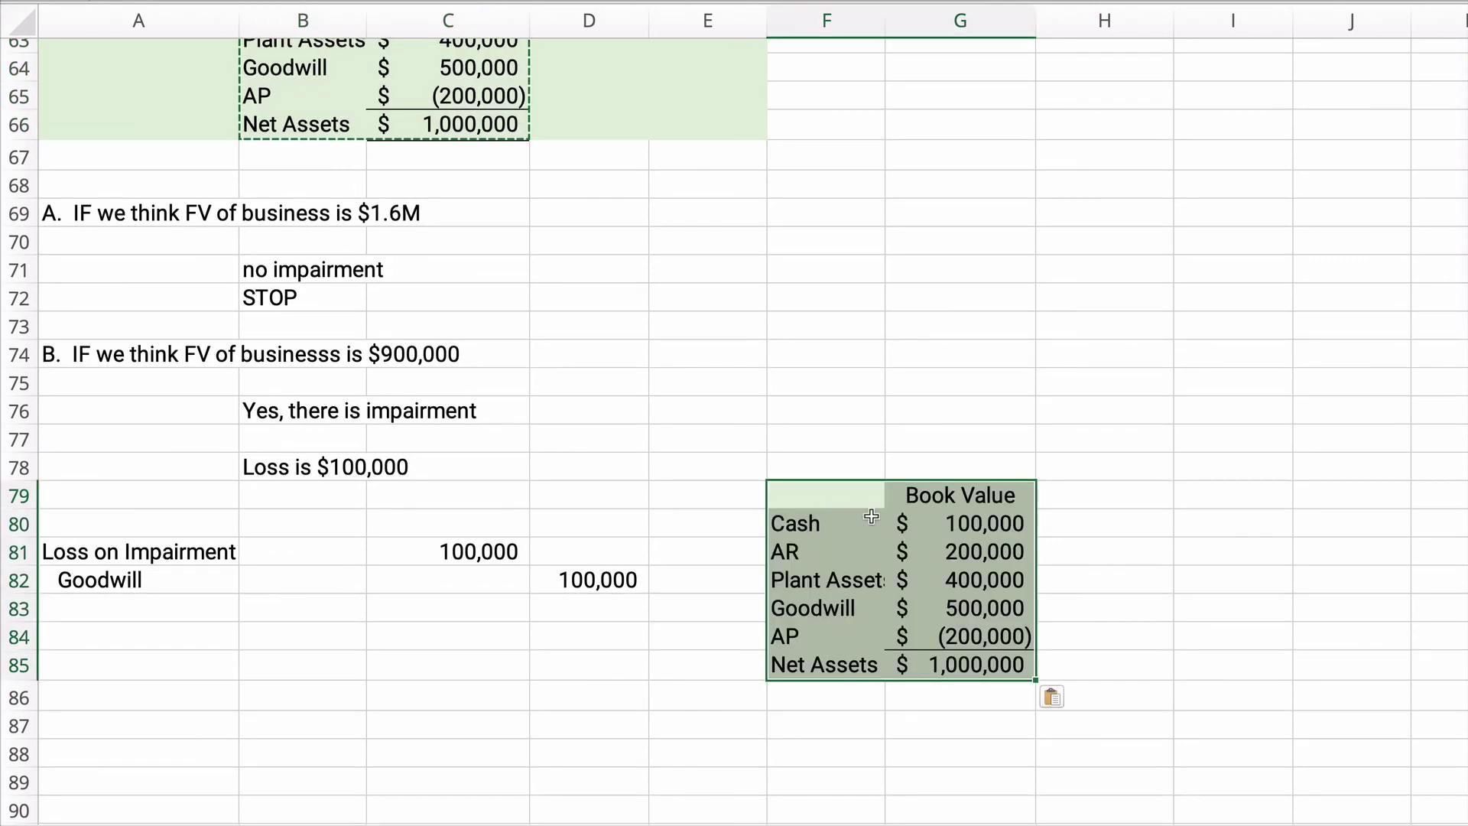
Step: Change the copied Goodwill from 500,000 to 400,000
left_click(984, 604)
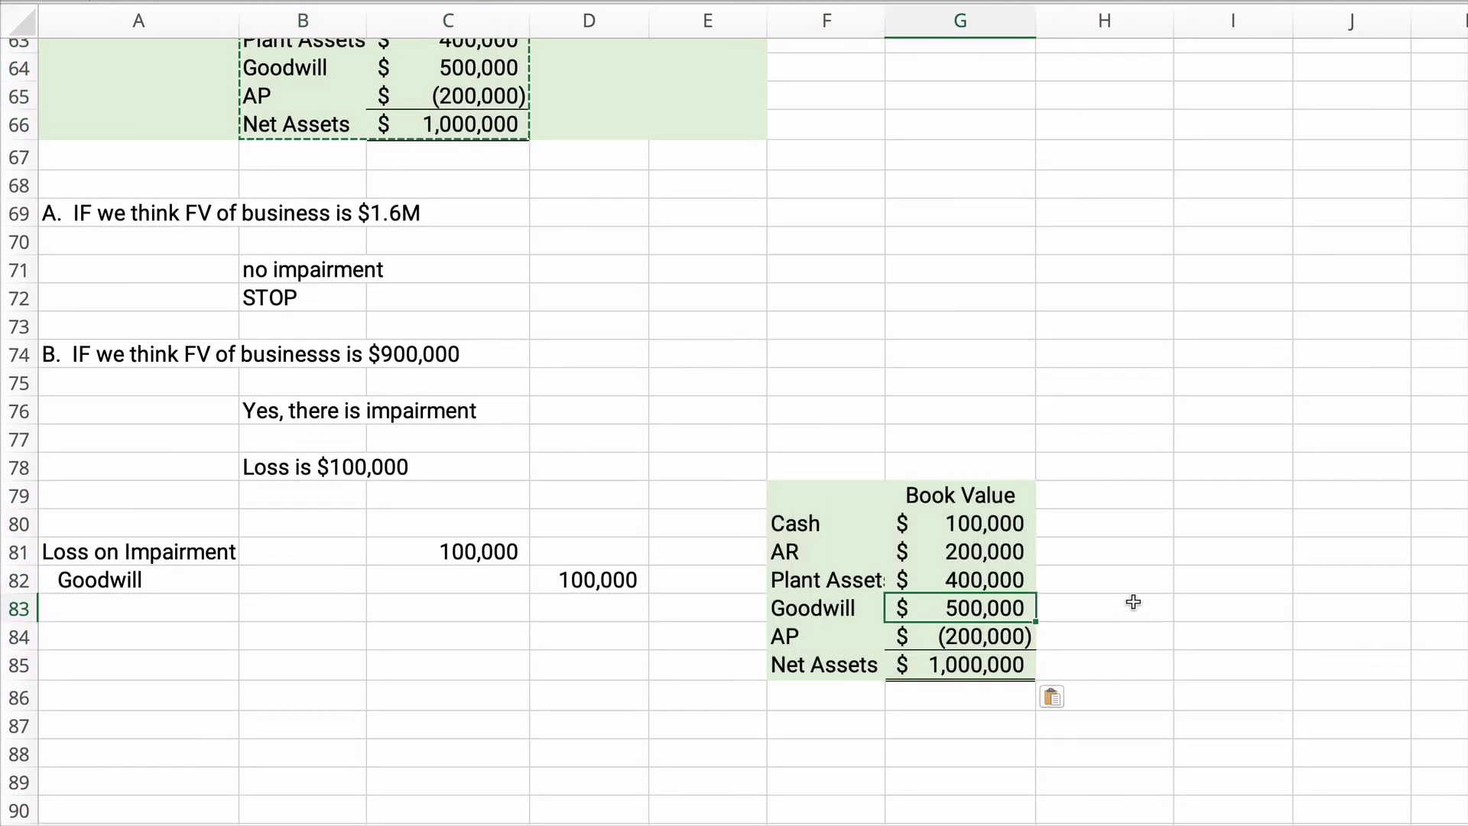
type("400000")
key("Return")
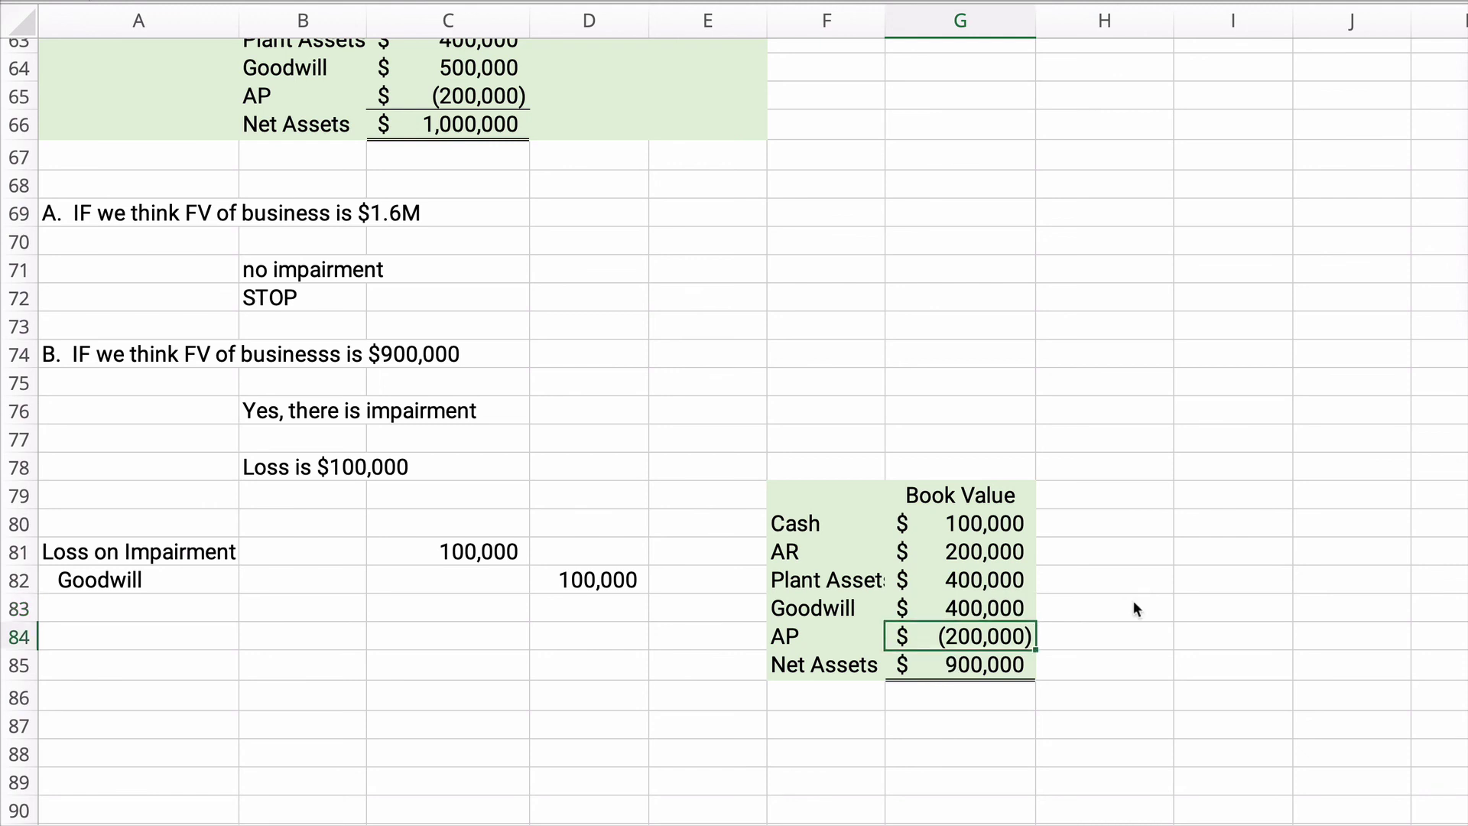